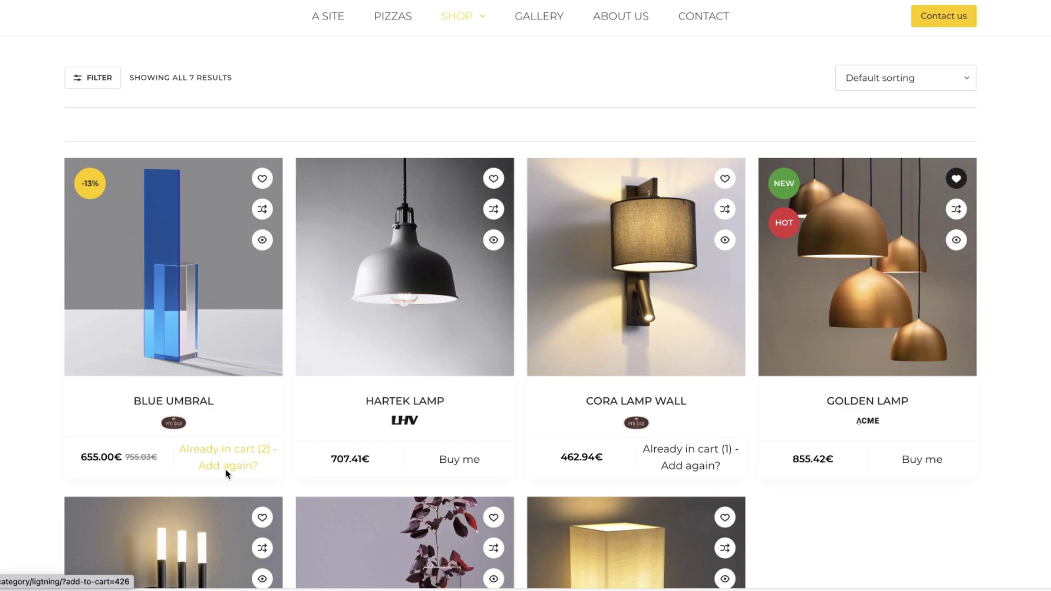
Open the Cora Lamp Wall product, select the Black colour, then go to the admin Dashboard.
click(587, 284)
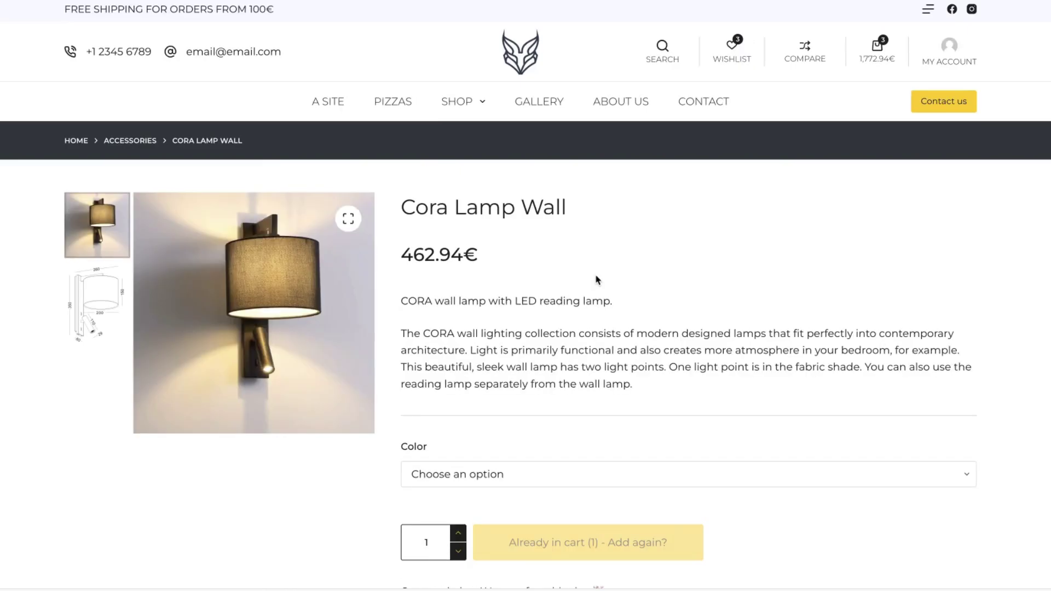
scroll(597, 279, down, 5)
click(532, 156)
click(490, 177)
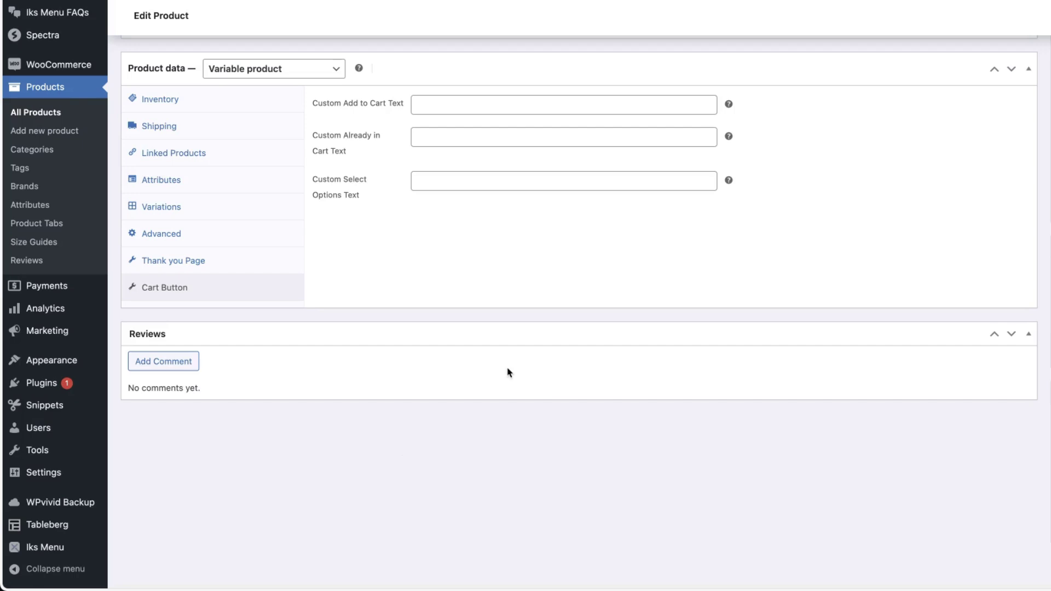
scroll(510, 373, up, 15)
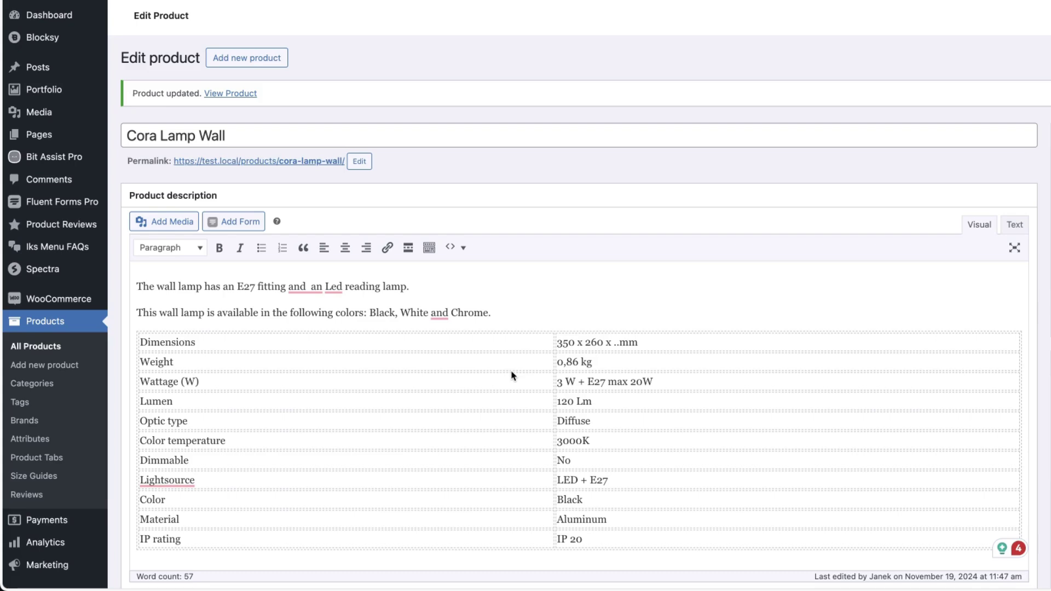
click(49, 16)
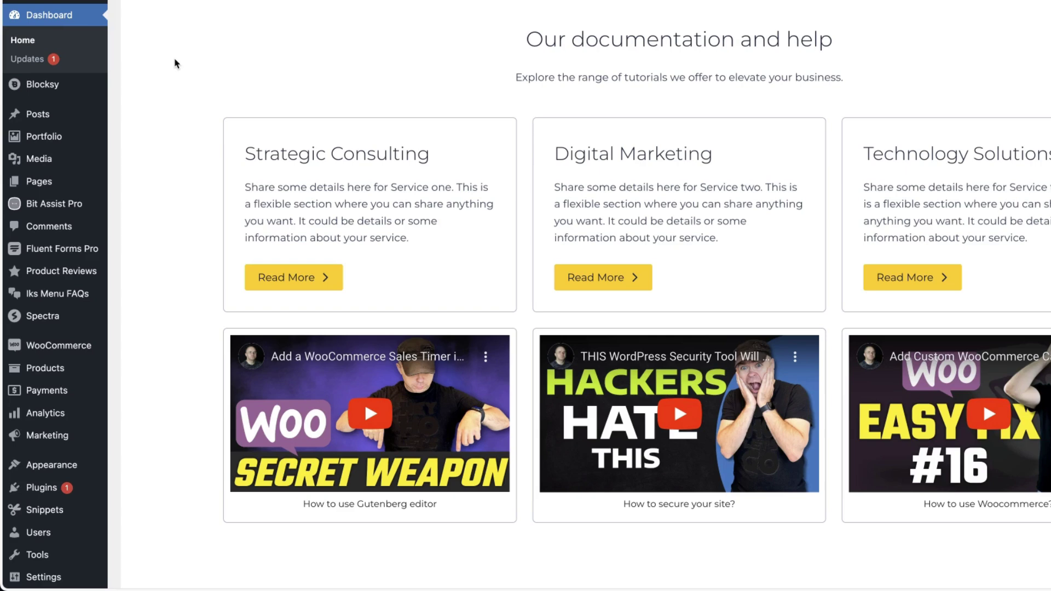
Open the Blocksy theme's functions.php in the Theme File Editor and scroll through its 17 lines.
mouse_move(75, 467)
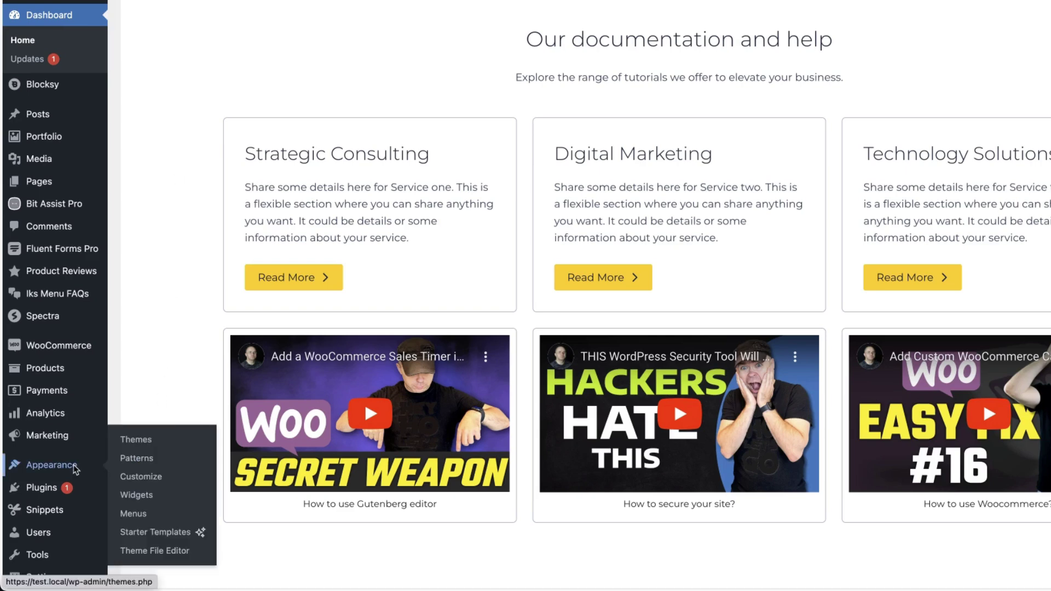
click(153, 552)
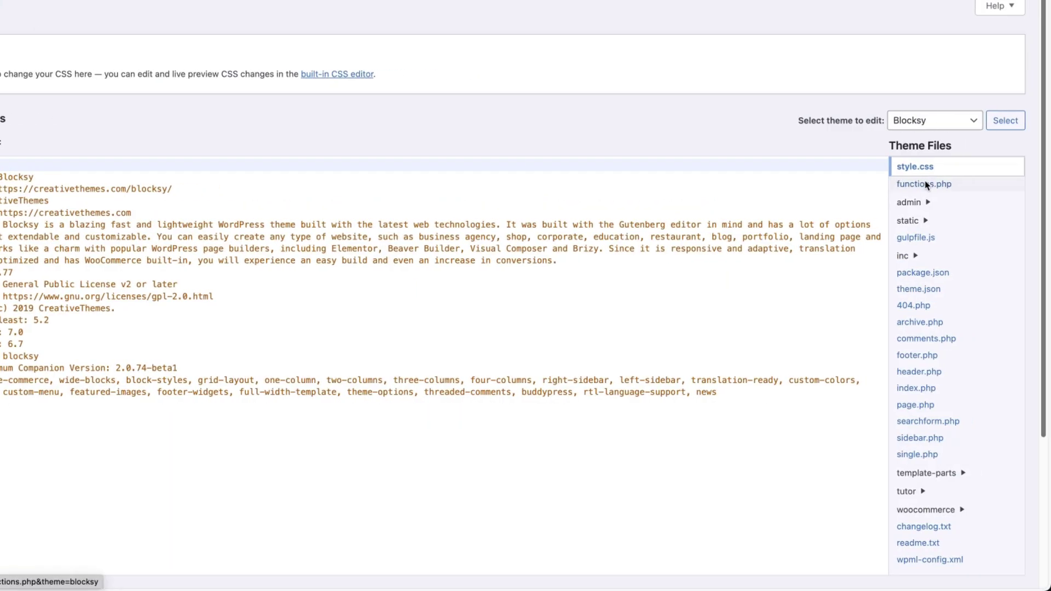
click(927, 185)
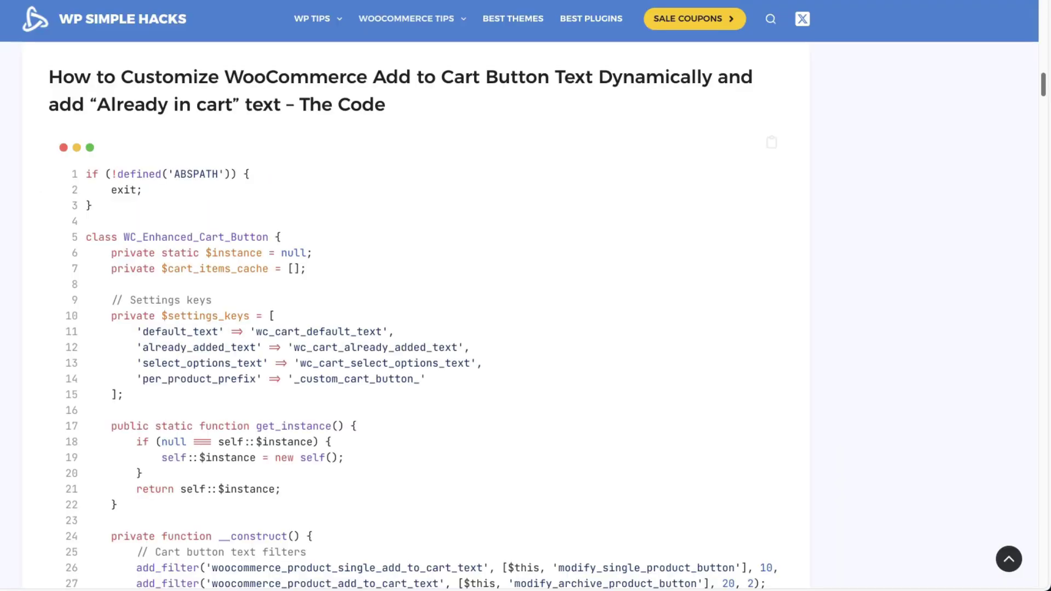
scroll(412, 315, down, 2)
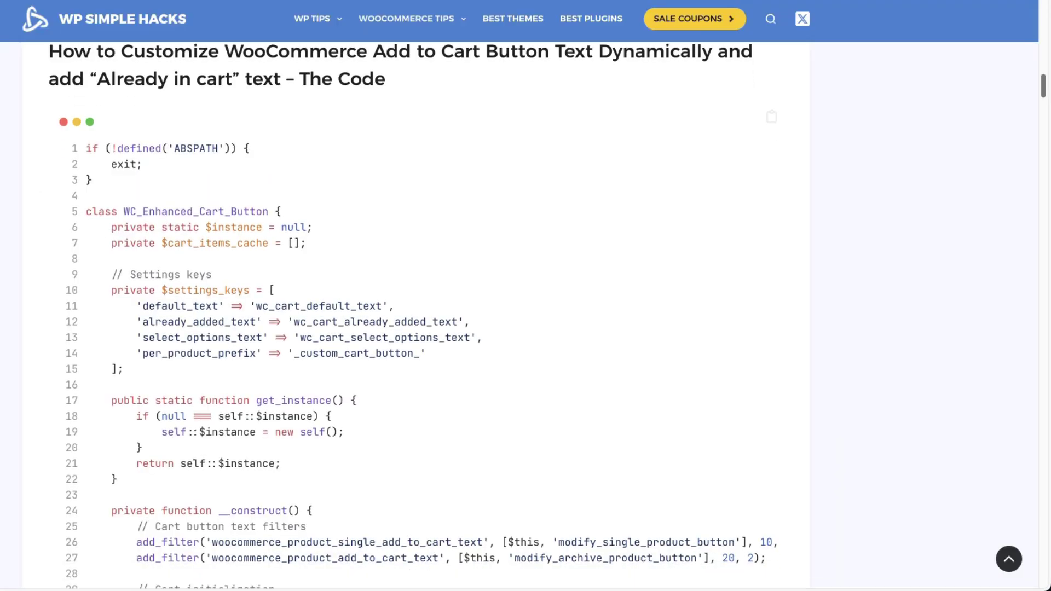
scroll(413, 316, down, 15)
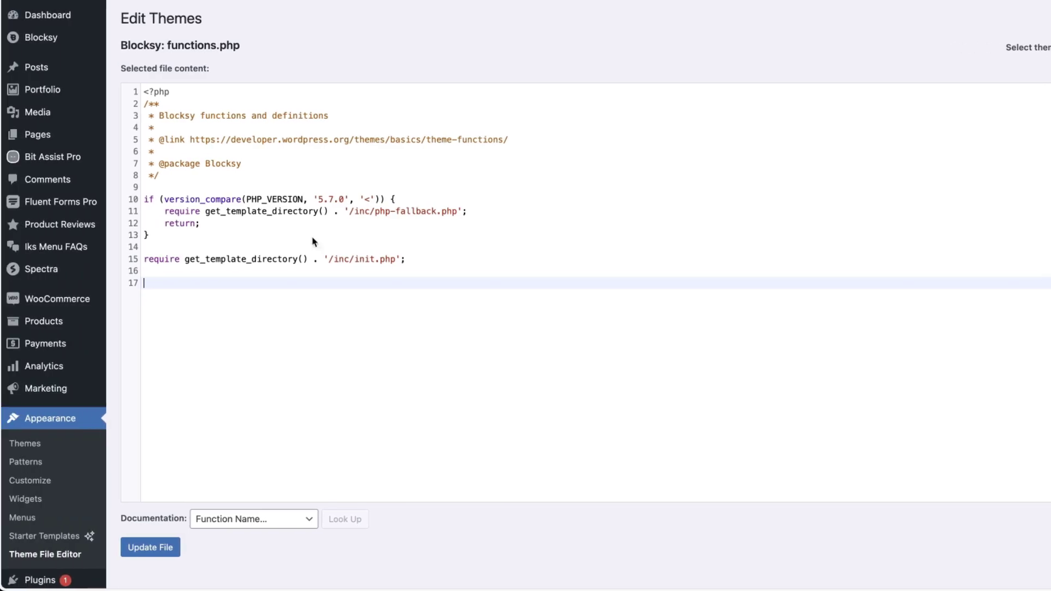
Go to the Add New Plugin page and reveal its plugin upload option.
click(617, 11)
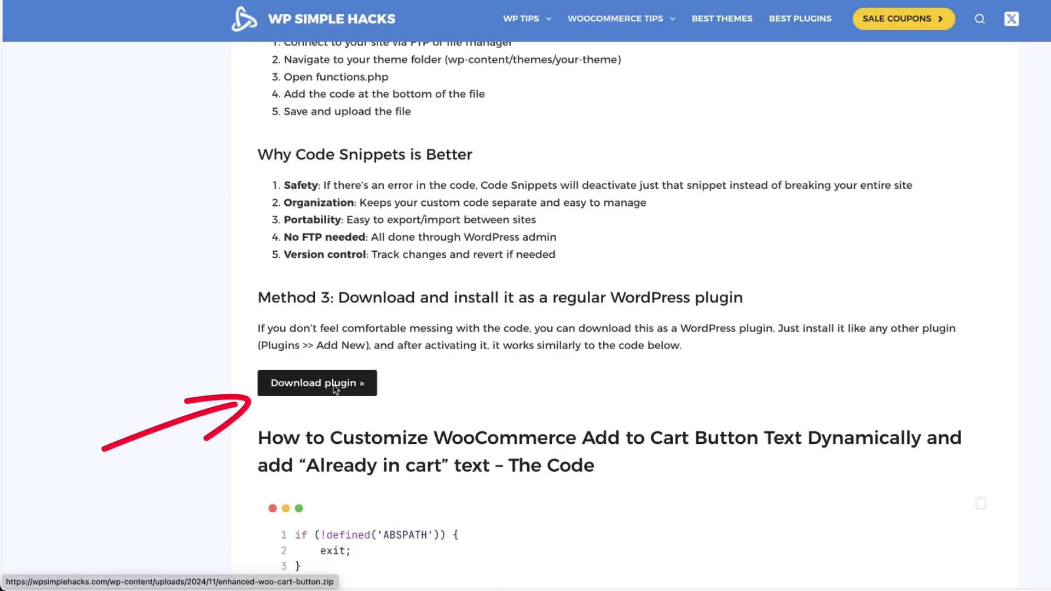
click(617, 12)
scroll(56, 304, down, 4)
mouse_move(123, 387)
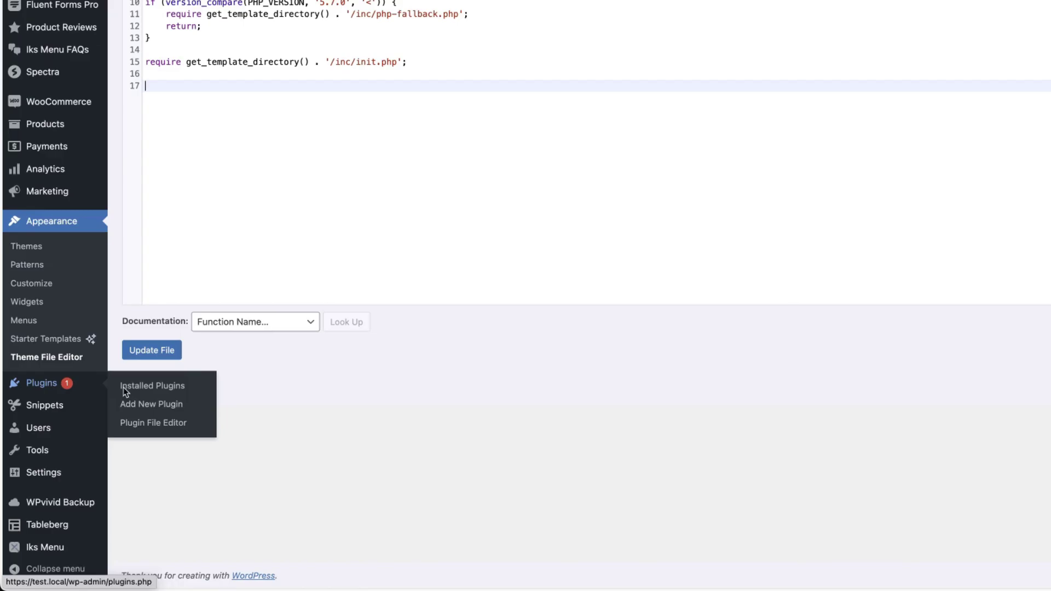
click(159, 405)
click(257, 17)
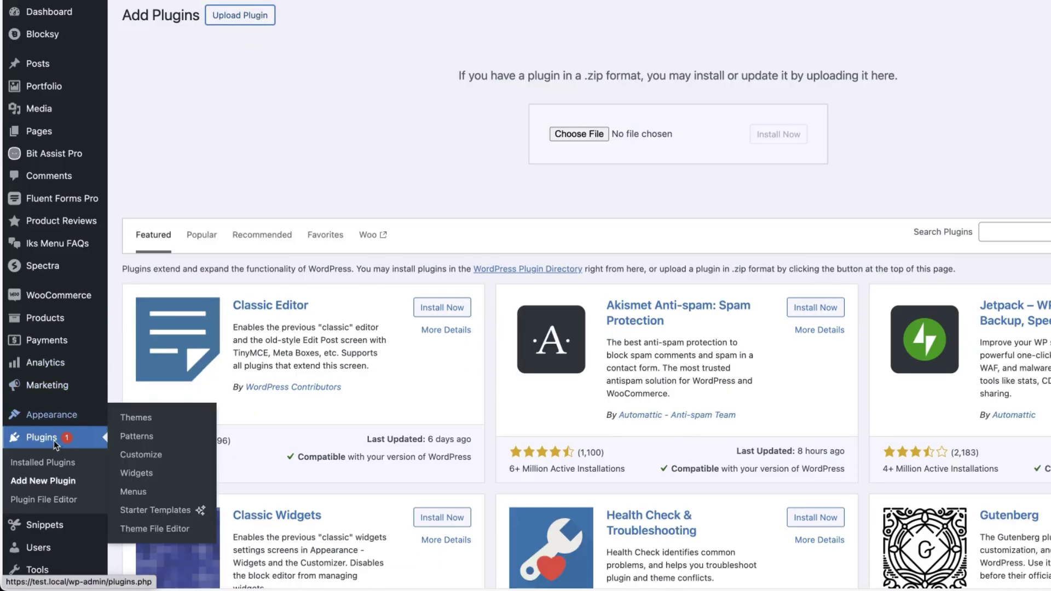
In Installed Plugins, activate Enhanced WooCommerce Cart Button, then deactivate it again.
click(43, 462)
drag(329, 204, 158, 205)
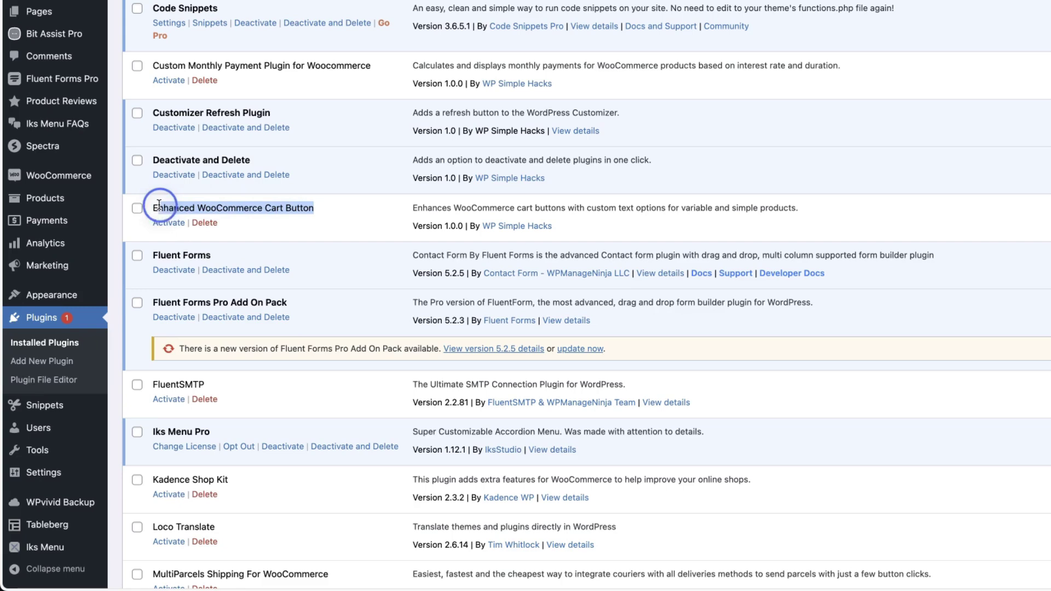
click(165, 225)
mouse_move(66, 301)
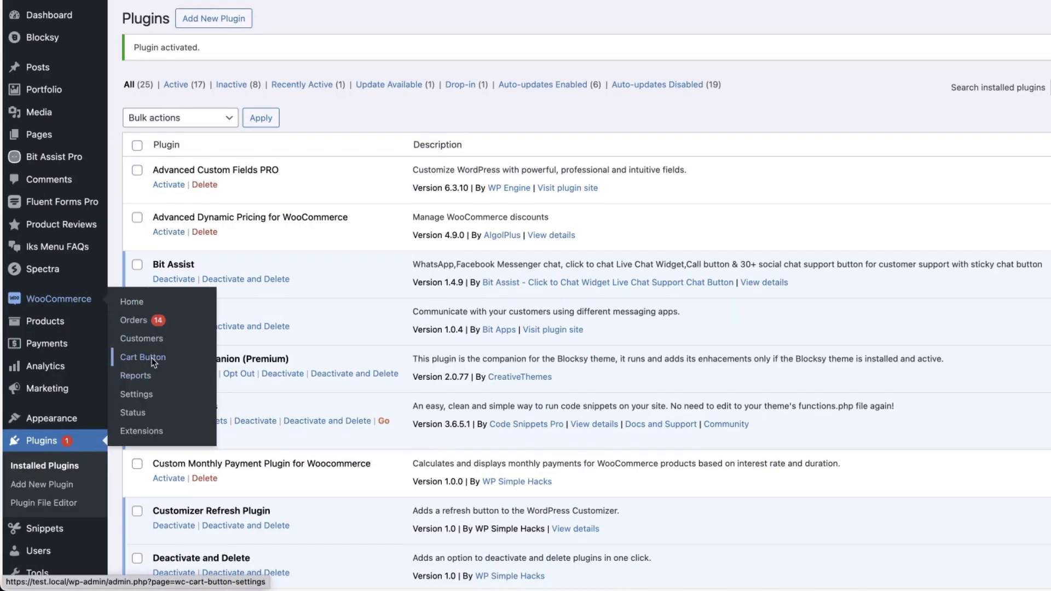
scroll(164, 356, down, 5)
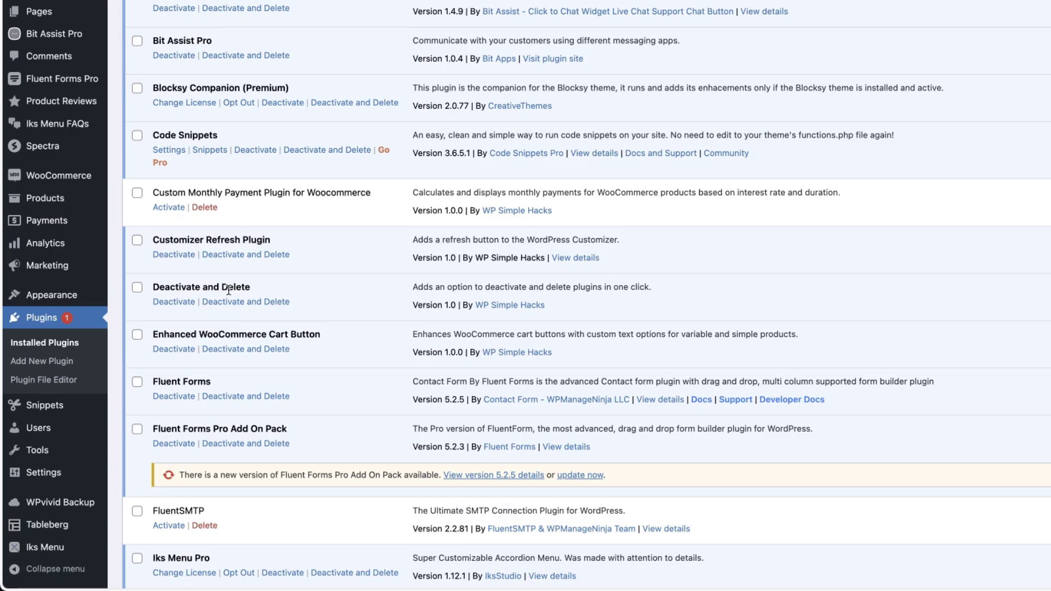
click(174, 350)
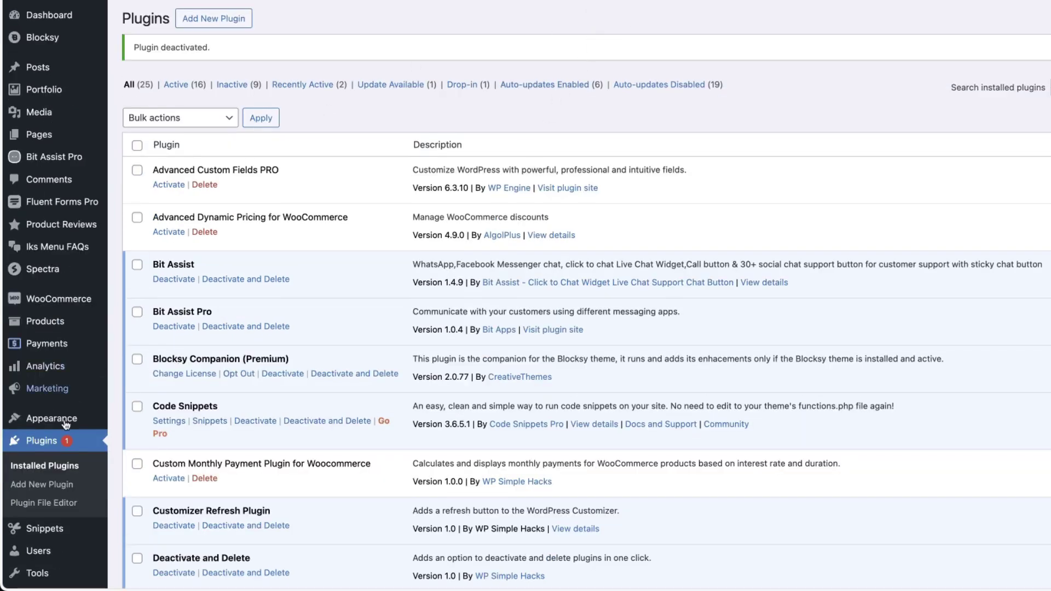
Search the plugin directory for 'code'.
click(44, 487)
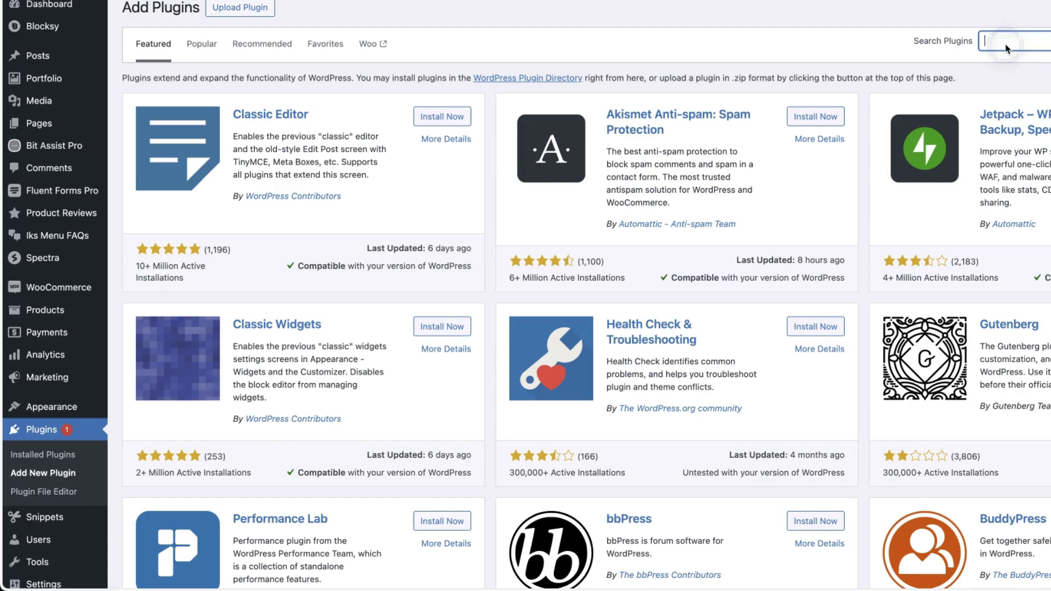
click(1007, 46)
text(code snippets)
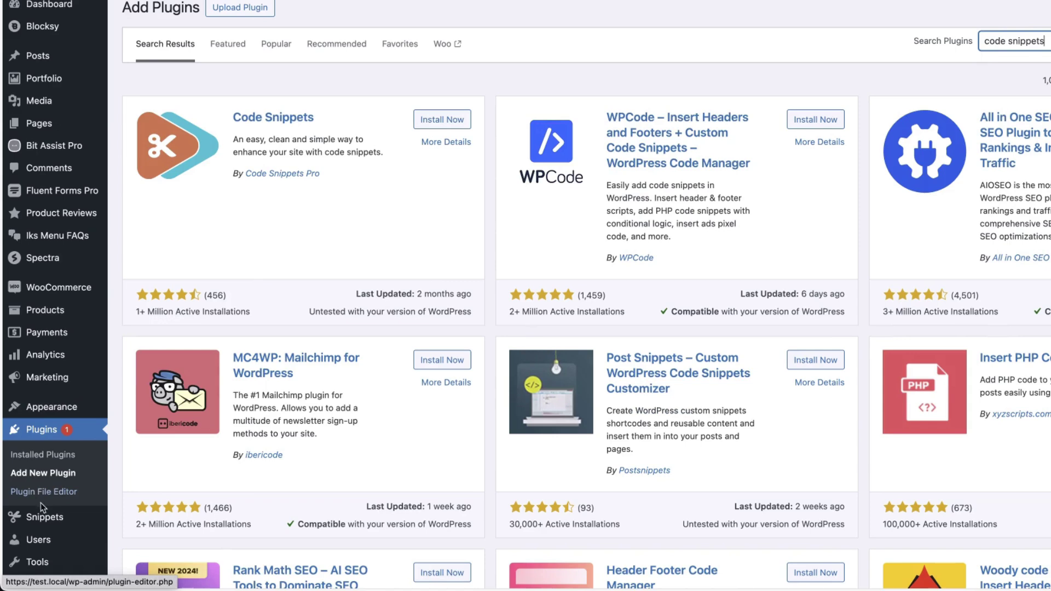
Start a new snippet titled 'Change add to cart button text' and paste the cart button code.
mouse_move(47, 520)
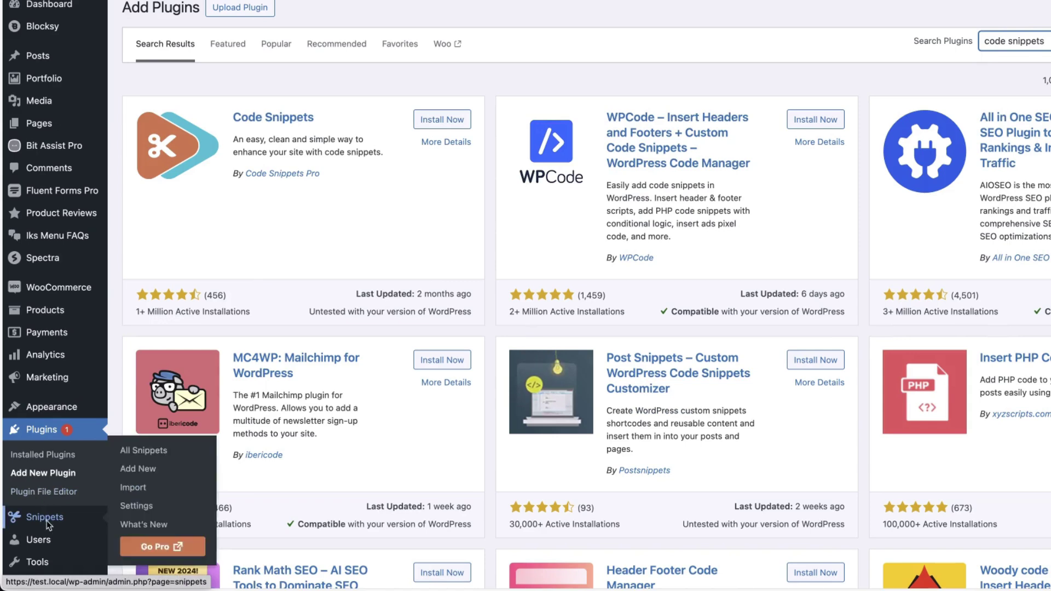
click(141, 472)
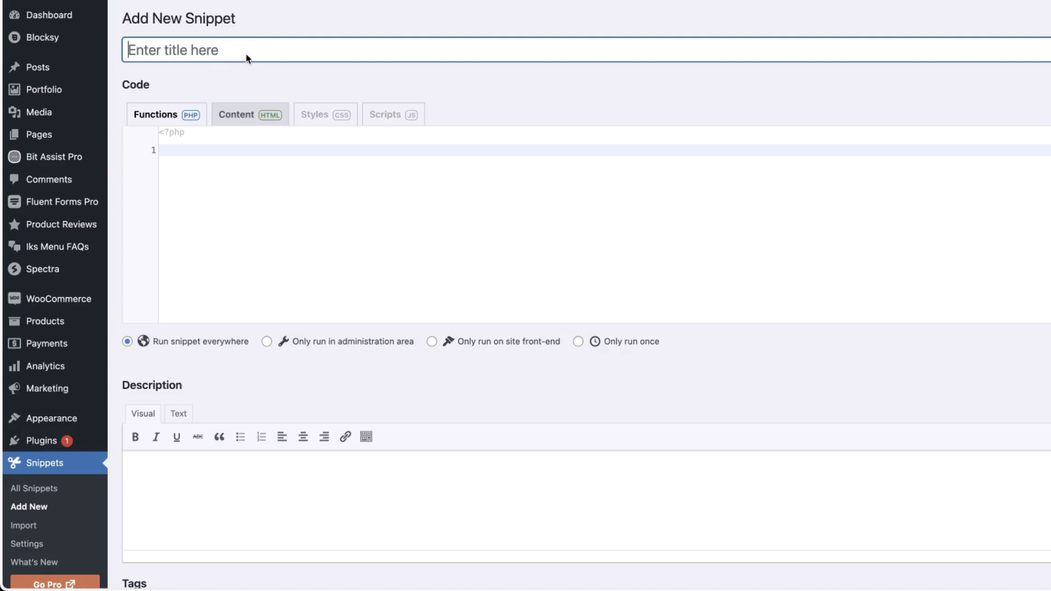
text(Change add to cart button text)
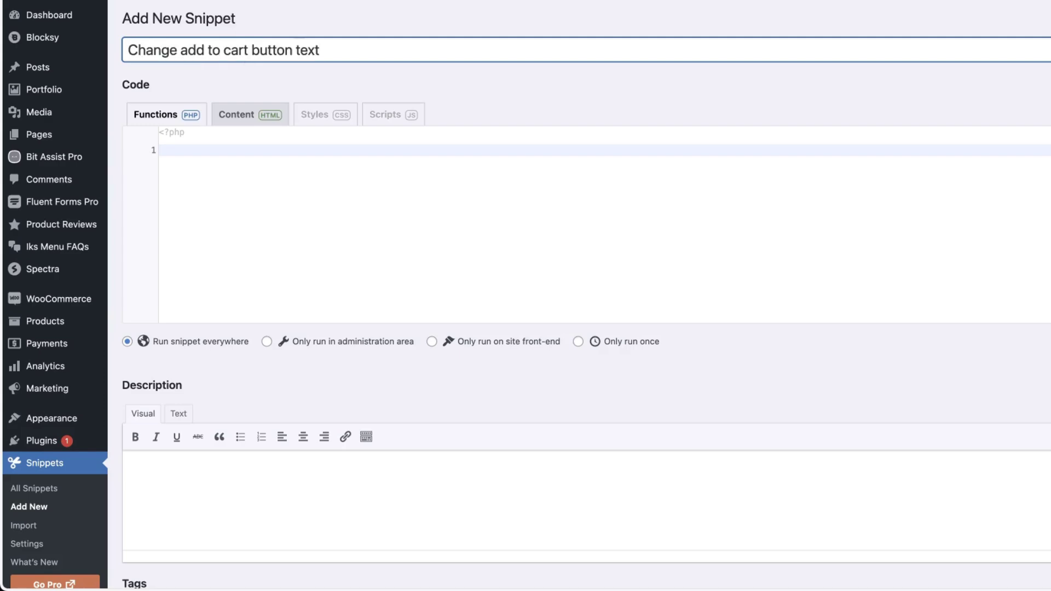
click(596, 108)
click(296, 152)
key(ctrl+v)
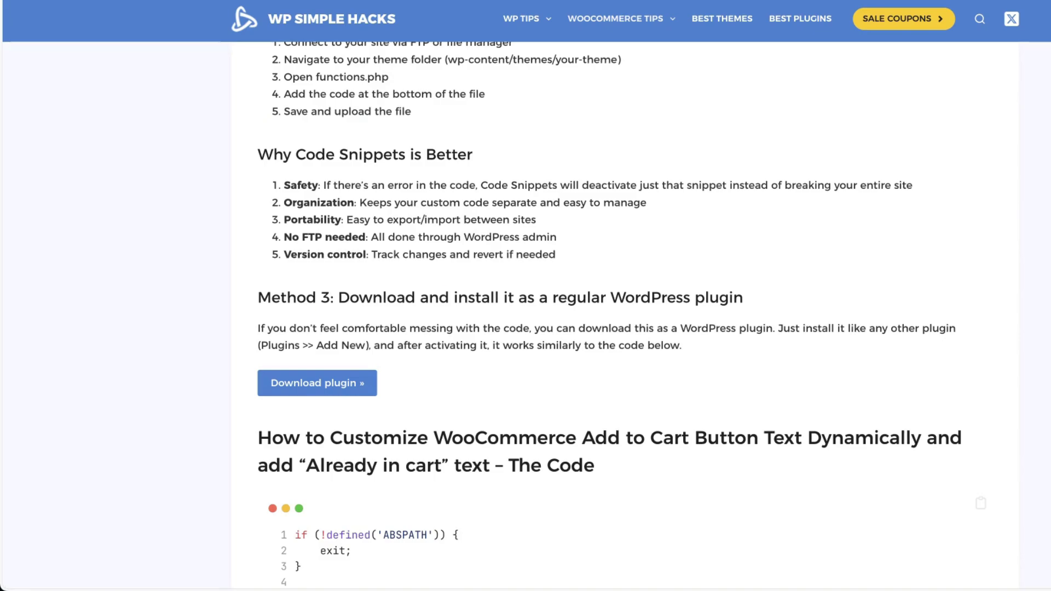
scroll(277, 282, up, 20)
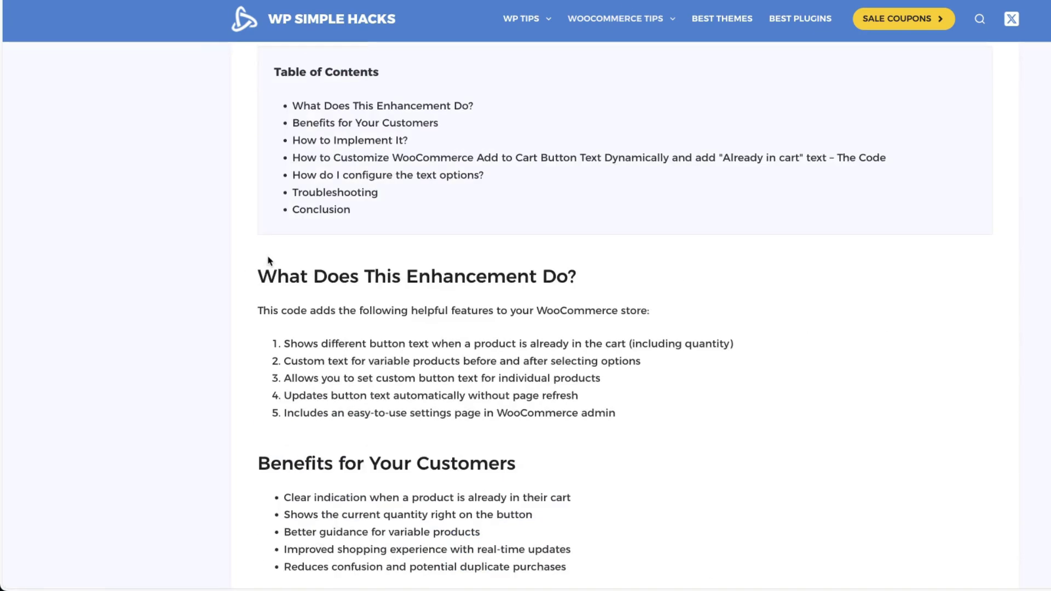
scroll(268, 260, down, 3)
scroll(268, 260, down, 3)
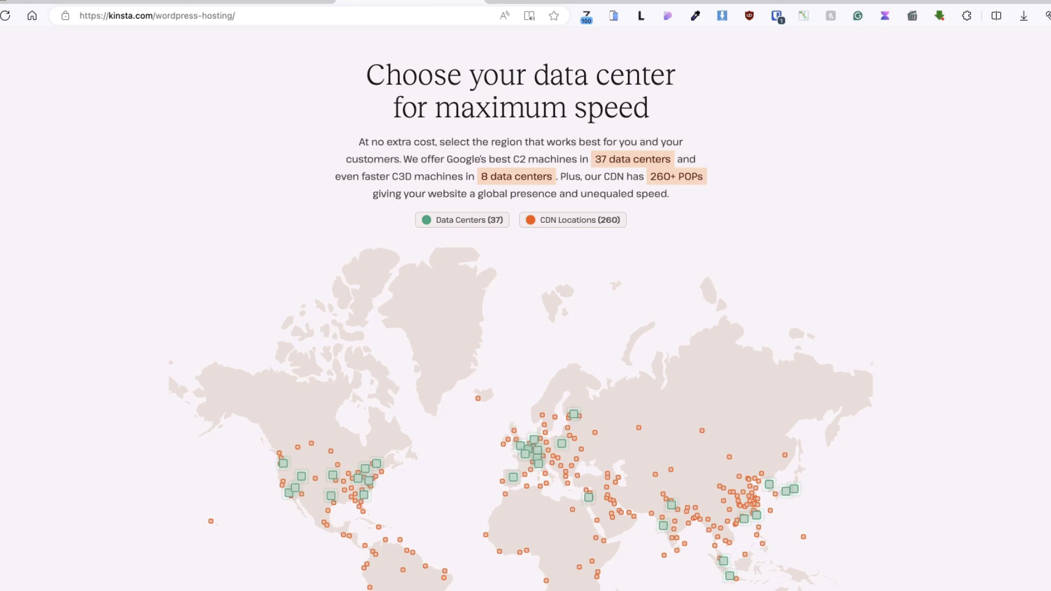
Scroll through the security features section of Kinsta's managed WordPress hosting page.
scroll(71, 331, down, 10)
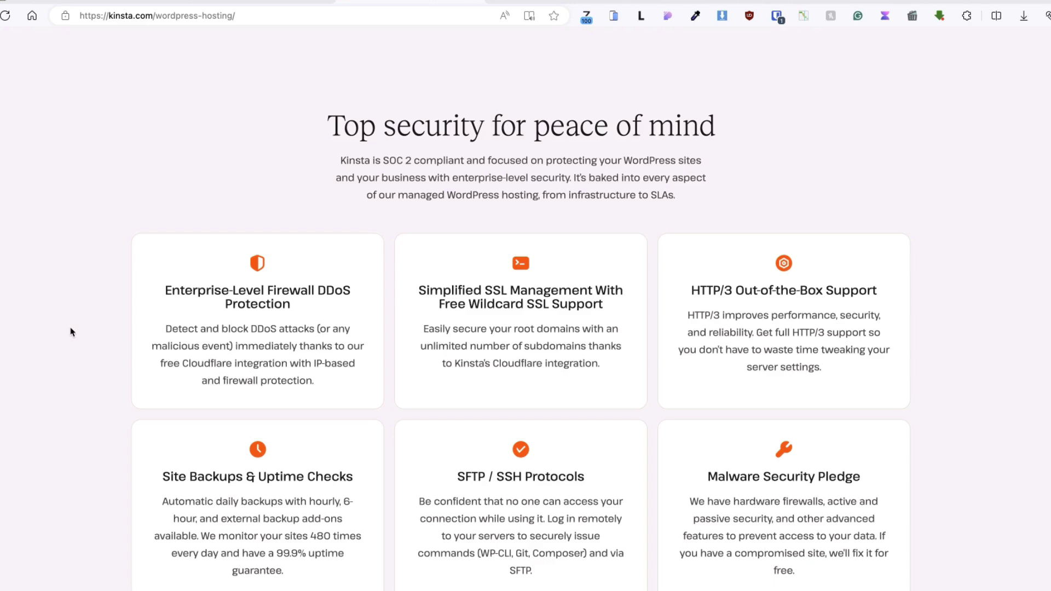
scroll(71, 332, down, 1)
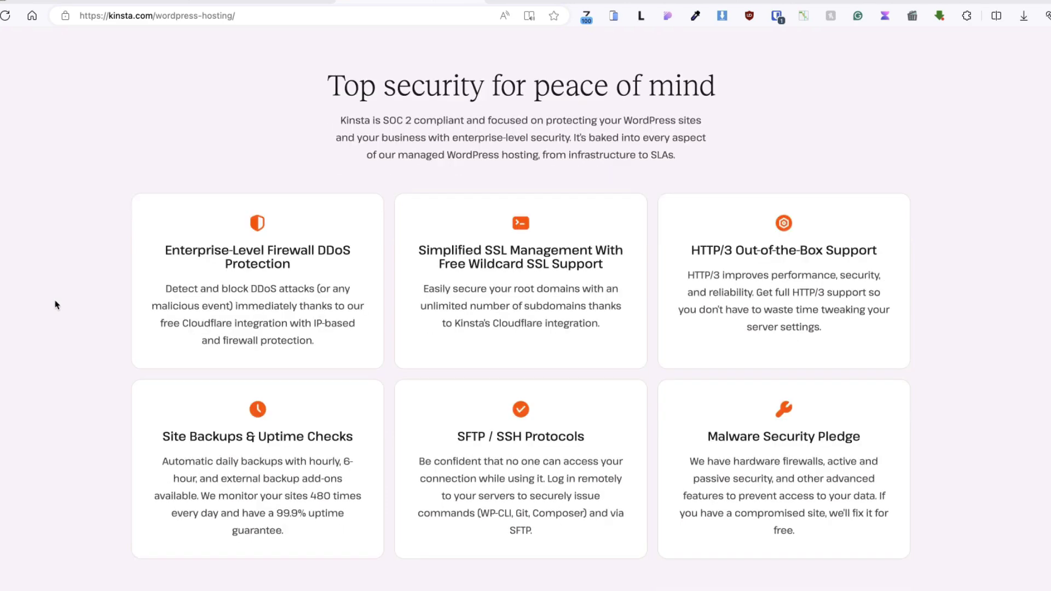
scroll(884, 487, up, 15)
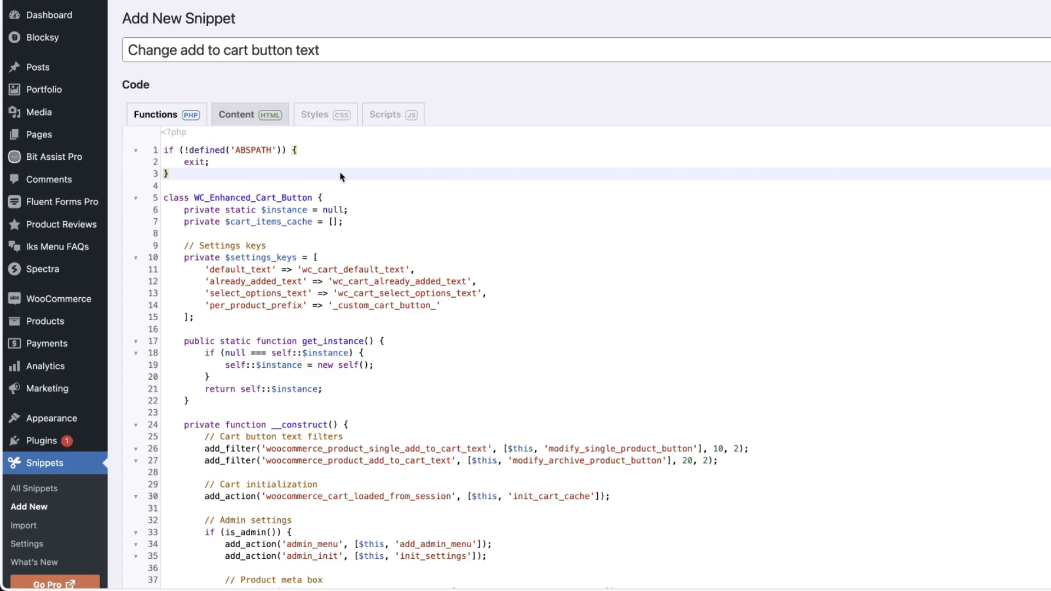
Save the 'Change add to cart button text' snippet and activate it.
scroll(345, 177, down, 20)
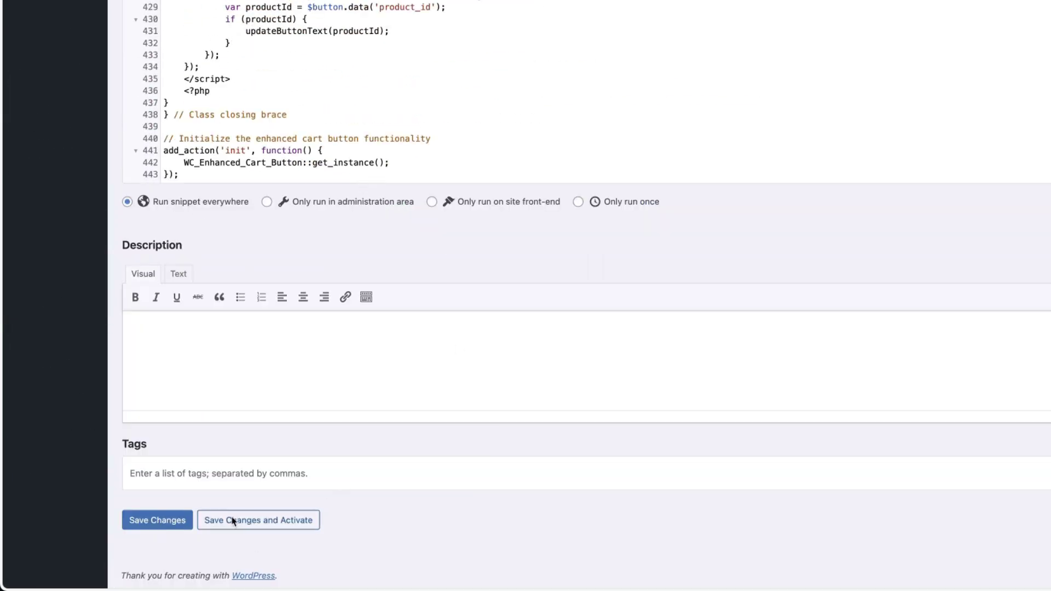
click(254, 521)
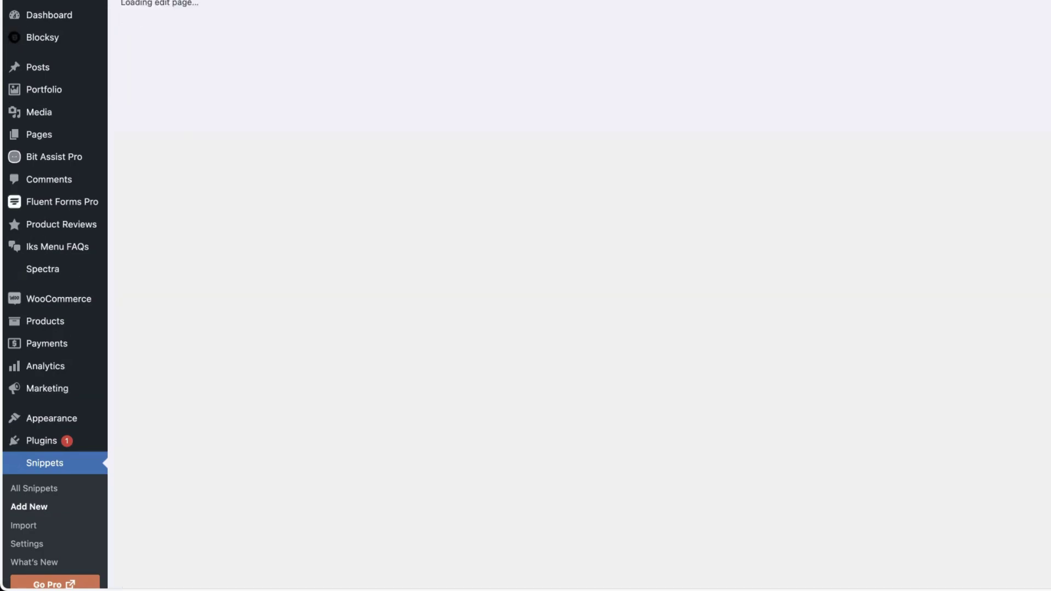
In WooCommerce's Cart Button settings, set the default button text to 'Buy now' and save.
mouse_move(67, 299)
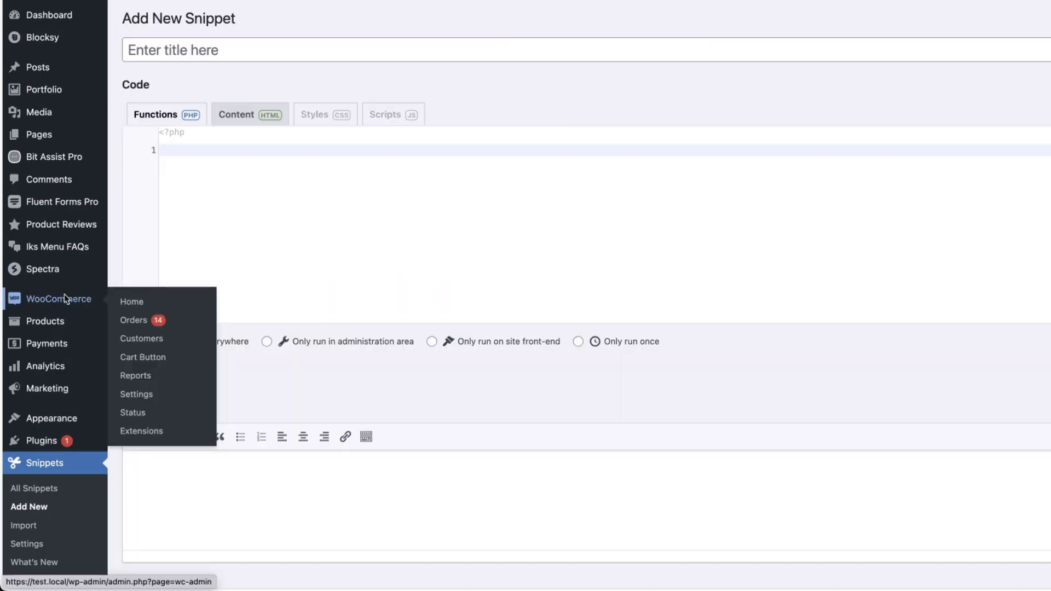
click(145, 361)
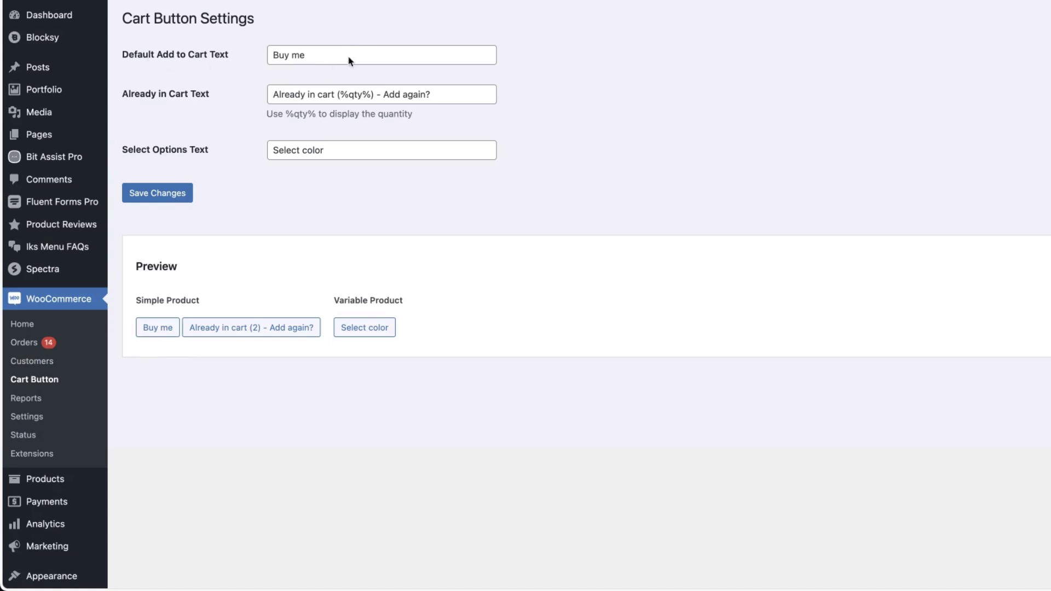
click(222, 54)
text(Buy now)
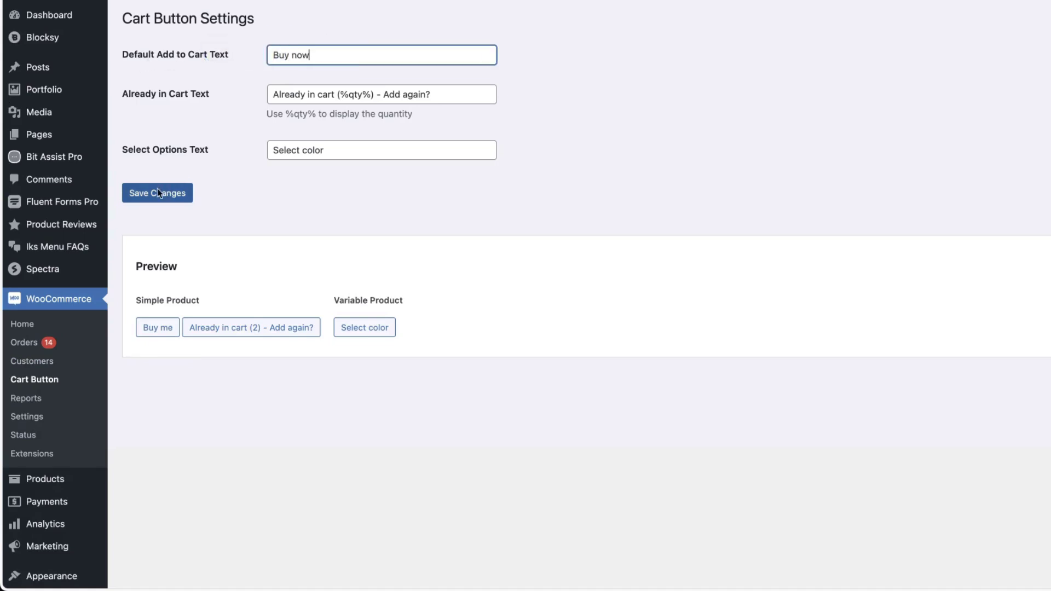
click(158, 193)
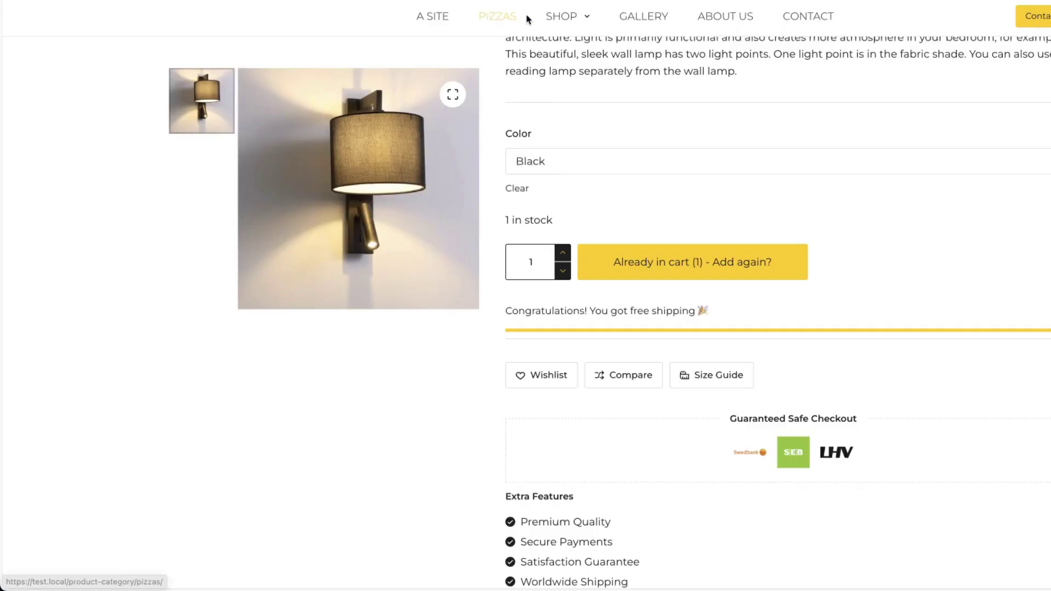
Replace the 'Select color' options text with 'Select options', checking the shop after each save.
click(553, 13)
scroll(225, 291, down, 10)
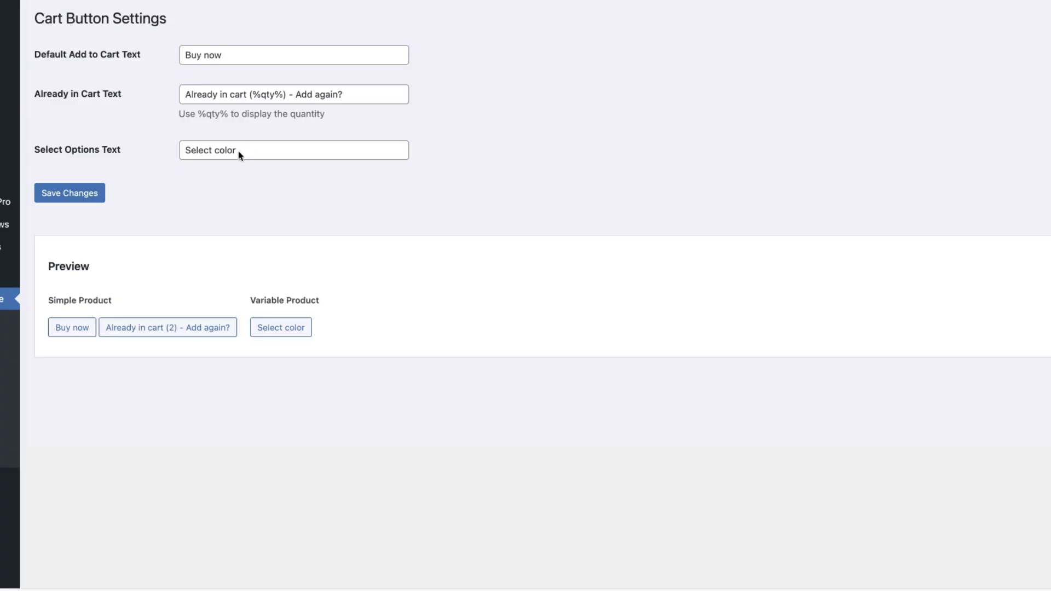
click(239, 154)
drag(236, 152, 190, 148)
key(BackSpace)
click(66, 192)
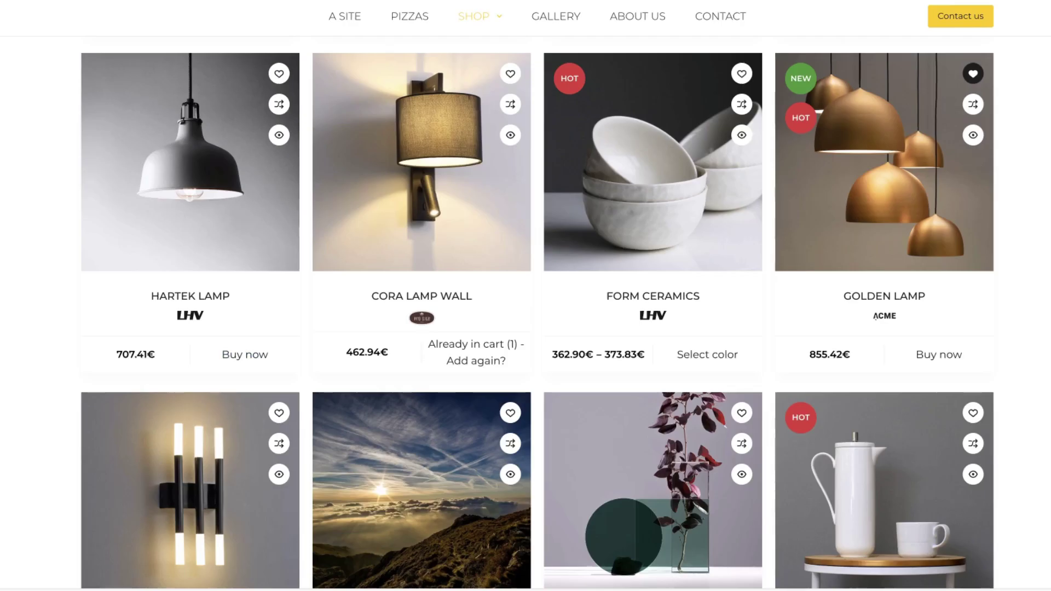
key(ctrl+r)
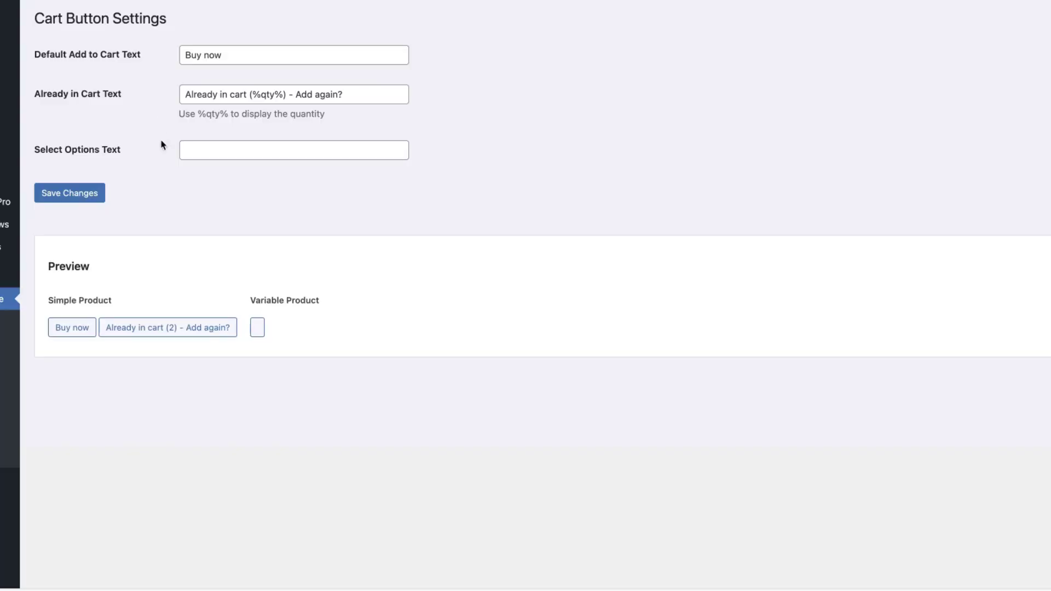
click(248, 155)
text(Selec)
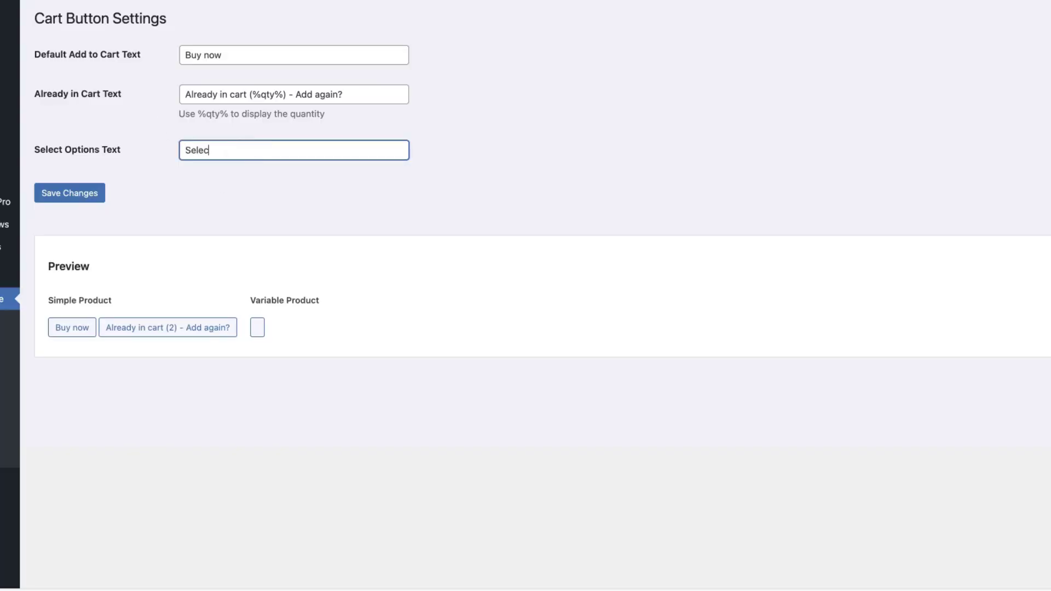
text(t options)
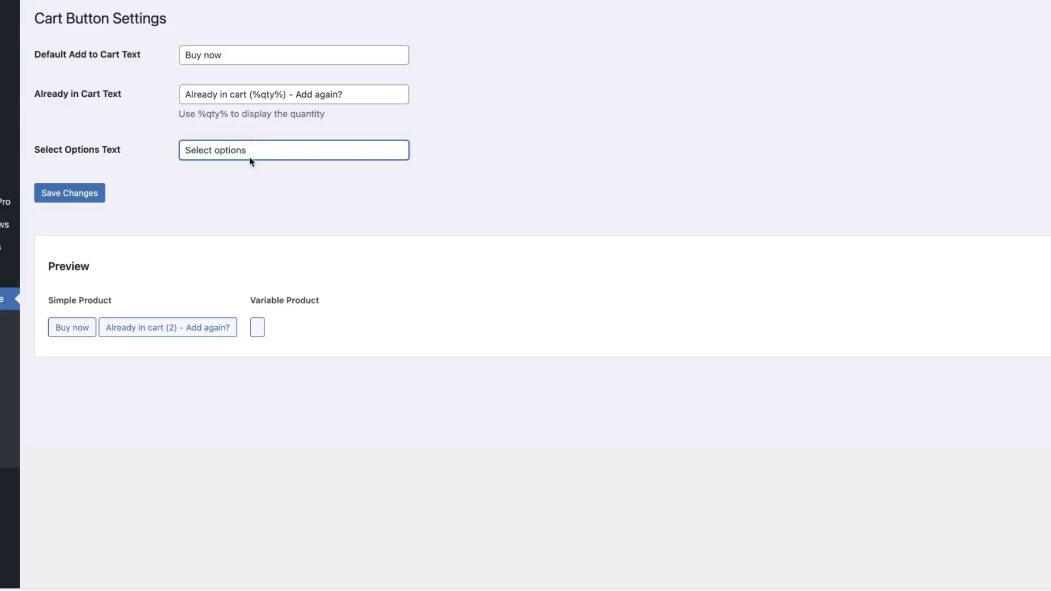
click(84, 194)
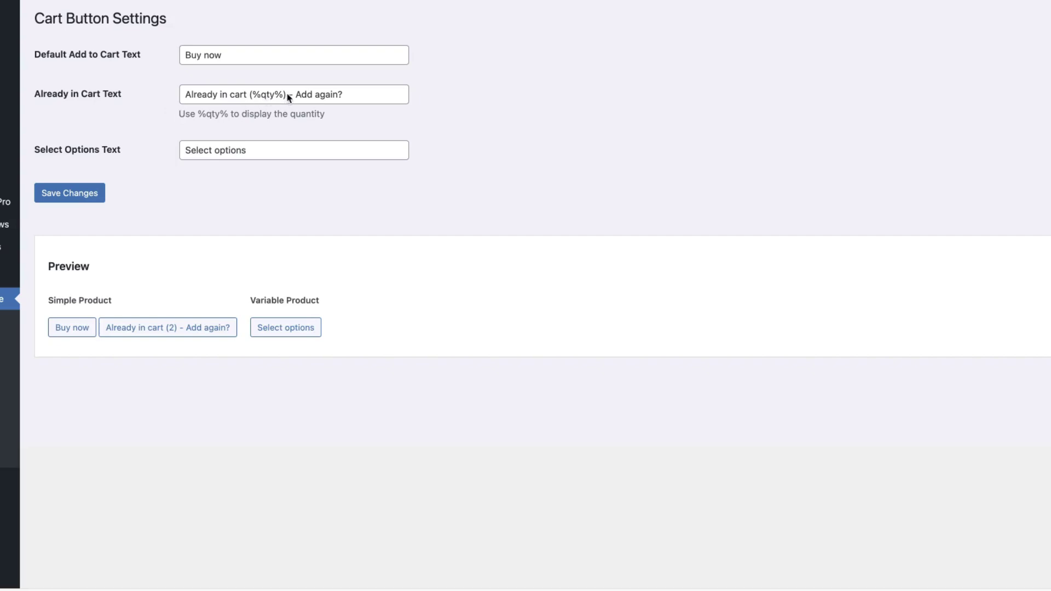
Change the Already in Cart text to 'Already in cart (%qty%) - Add more?' and save.
drag(286, 97, 250, 98)
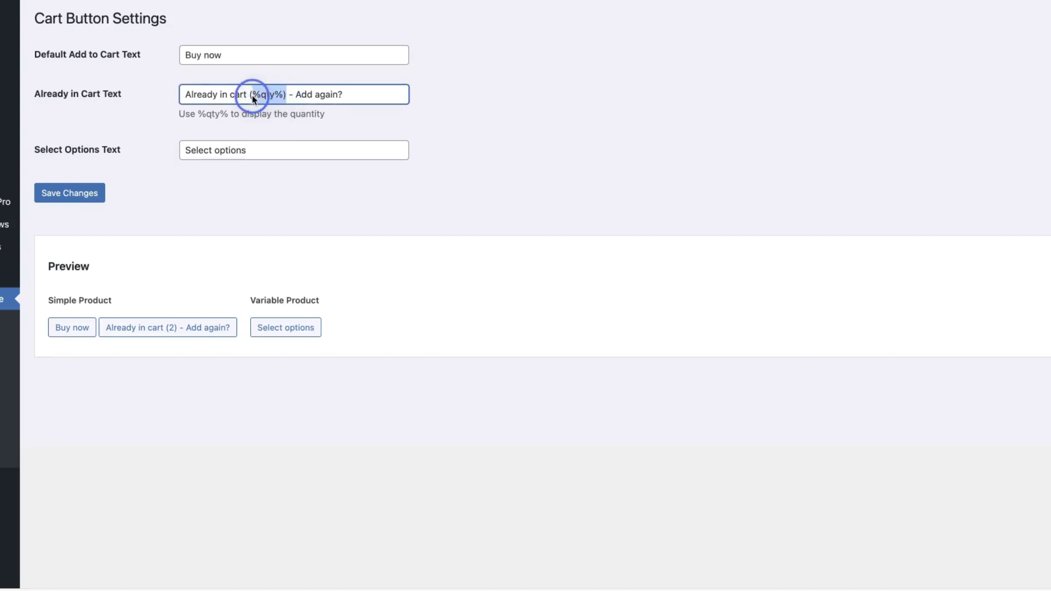
click(557, 112)
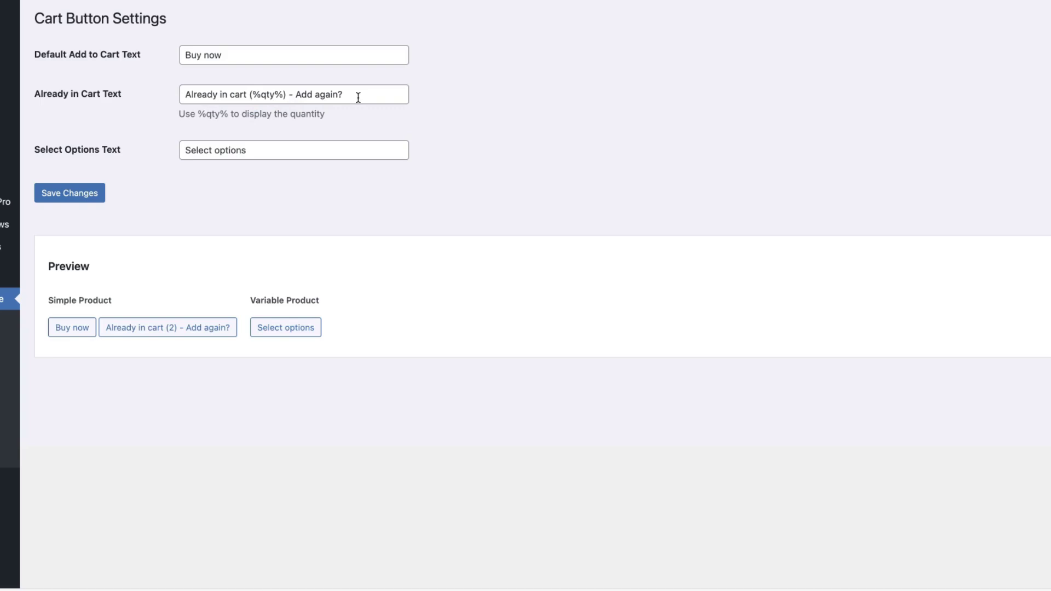
double_click(331, 95)
text(more)
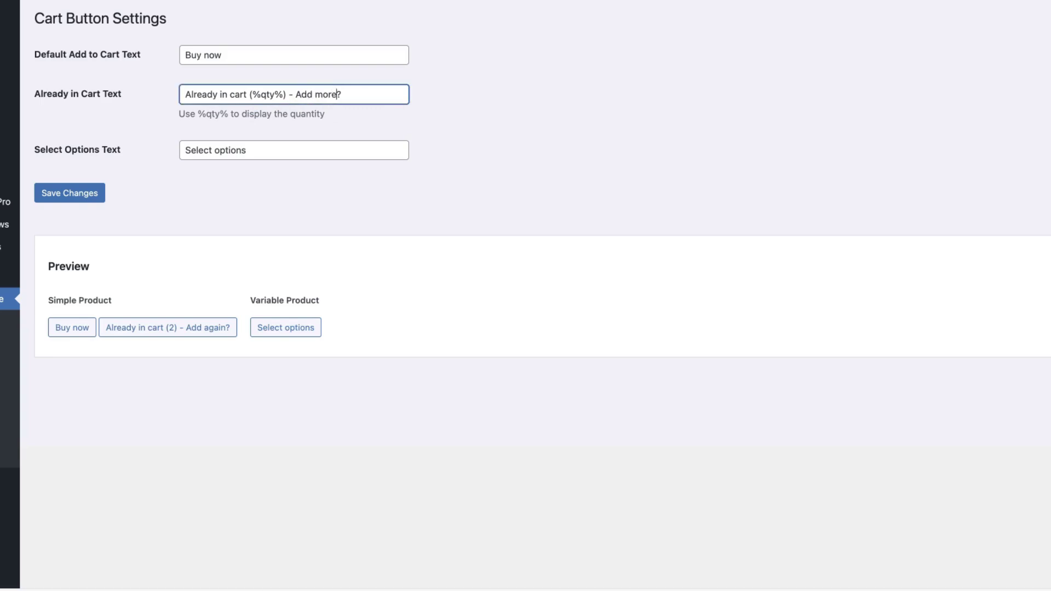
click(61, 197)
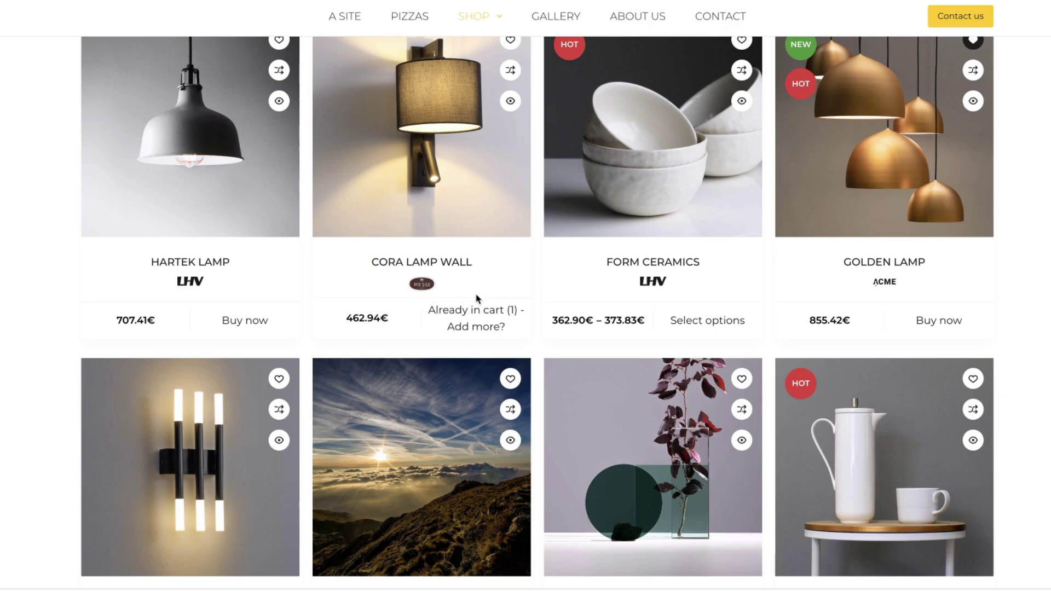
Add the White Cora Lamp Wall to the cart, close the cart panel, and clear the colour.
click(483, 311)
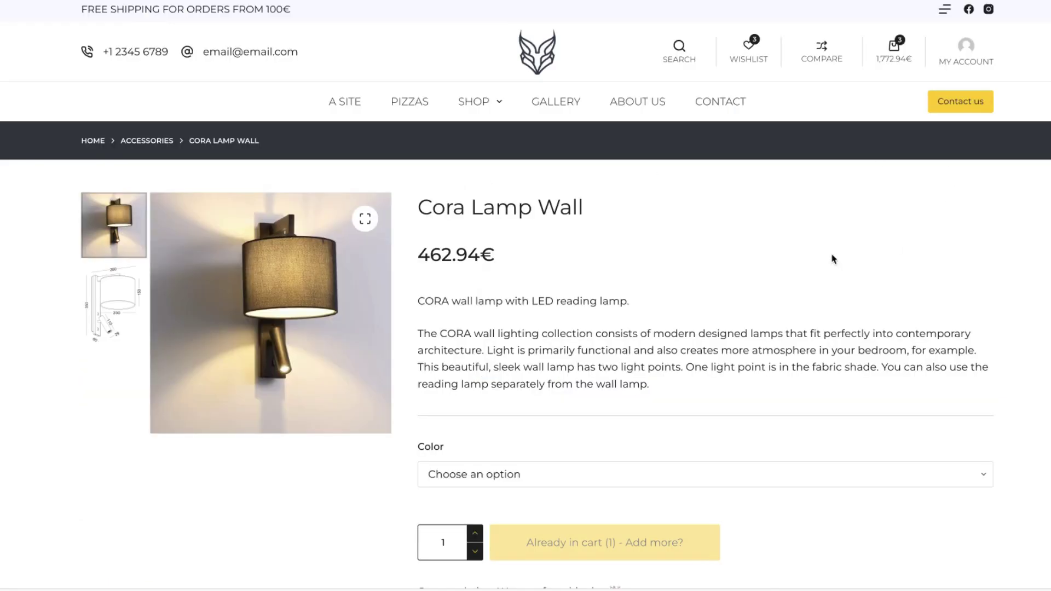
scroll(834, 258, down, 5)
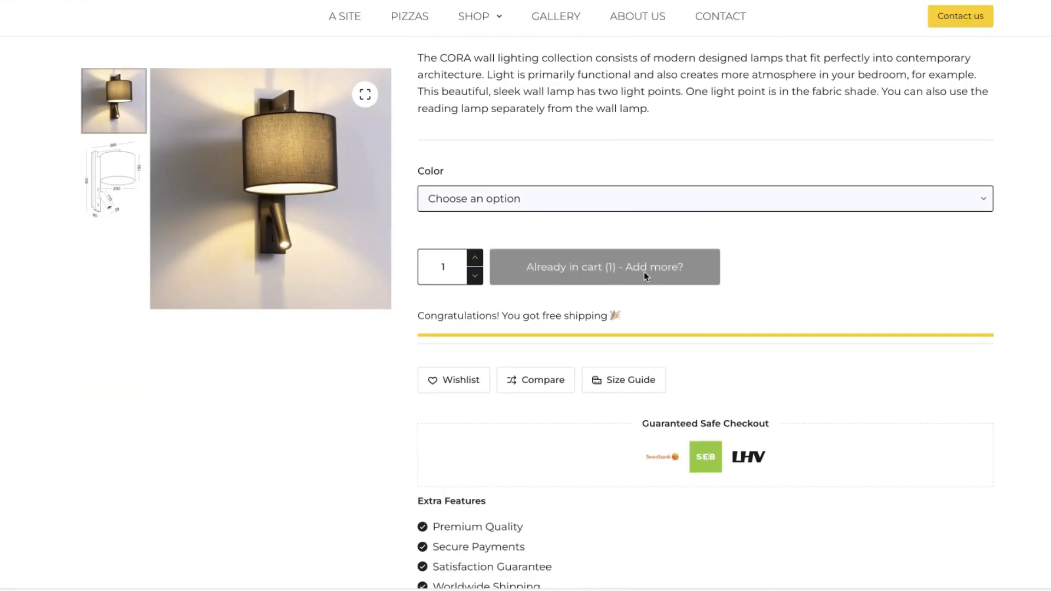
click(470, 199)
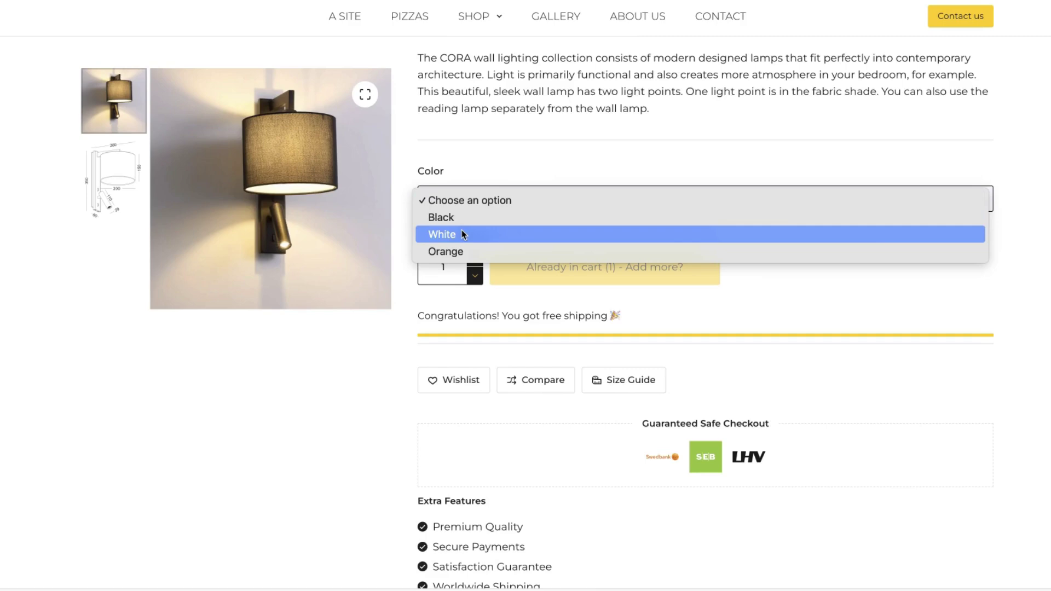
click(464, 232)
click(575, 300)
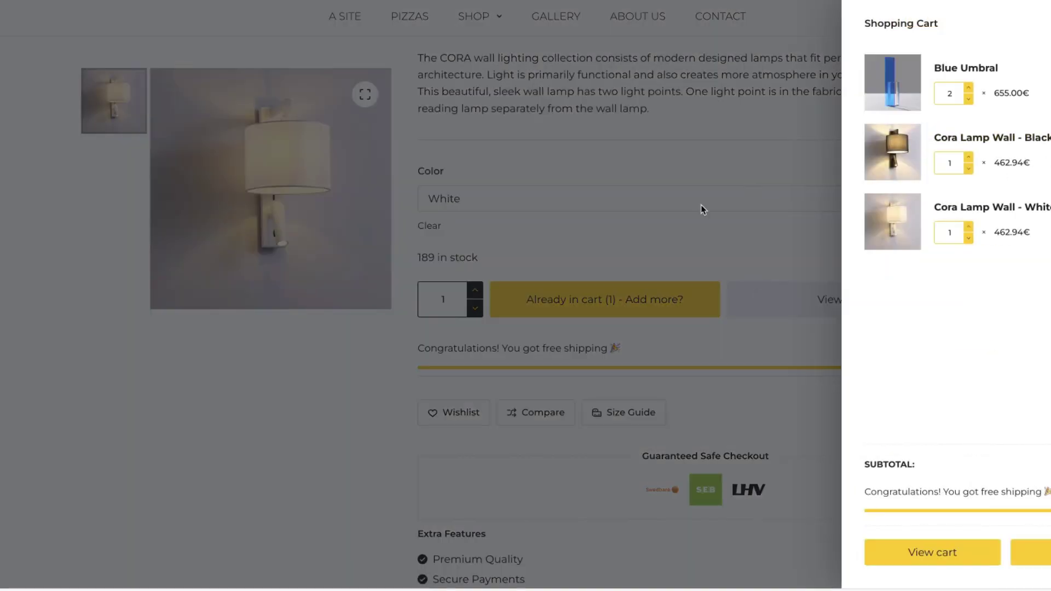
click(699, 135)
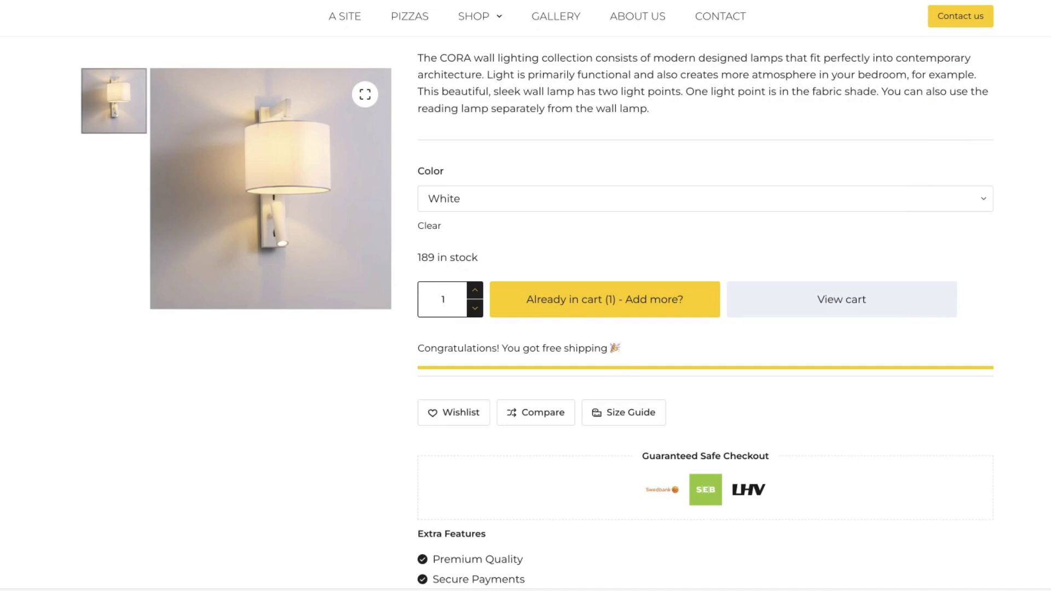
click(430, 225)
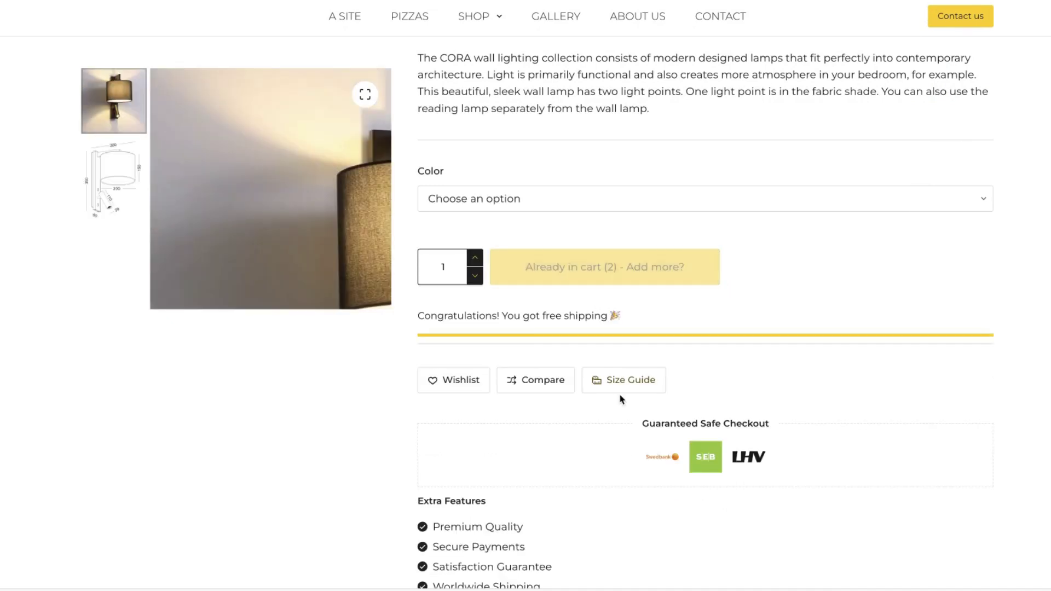
scroll(619, 393, up, 3)
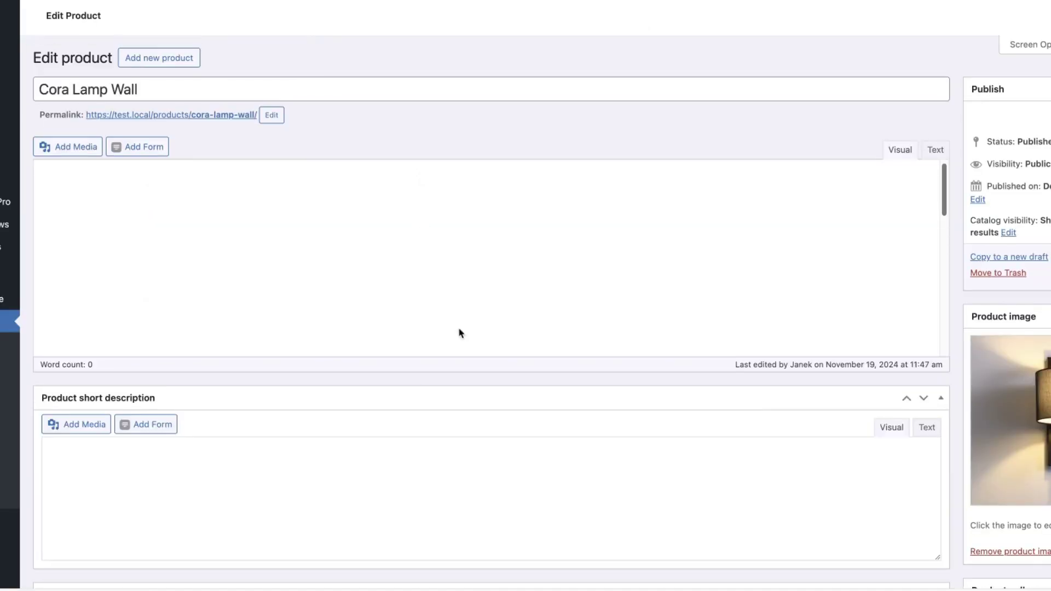
Enter the product's cart texts 'Buy me!!!', 'Already in cart!' and 'Select color'.
scroll(459, 330, down, 5)
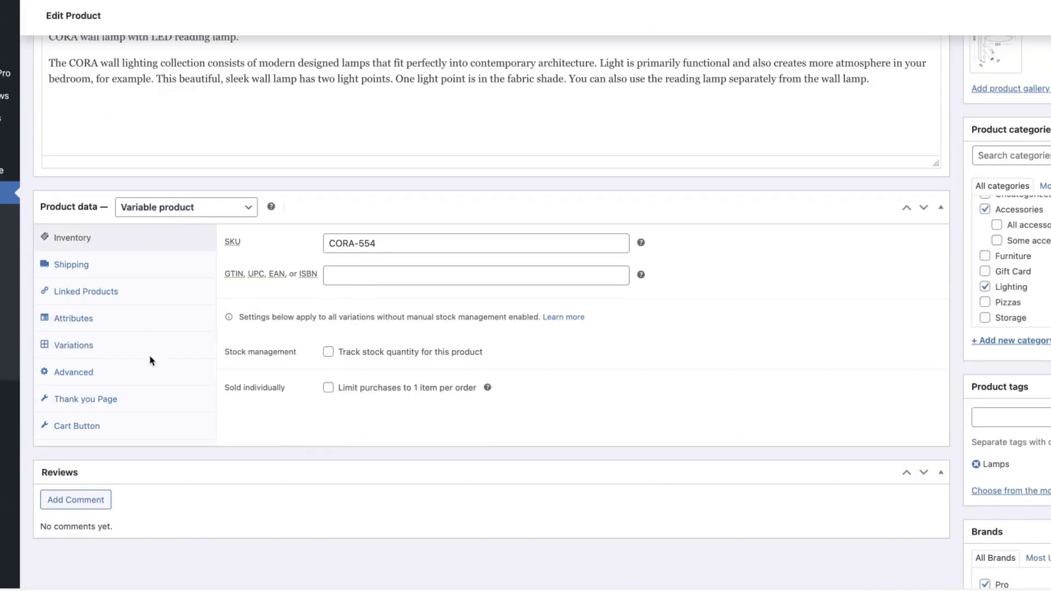
scroll(137, 408, down, 1)
click(79, 405)
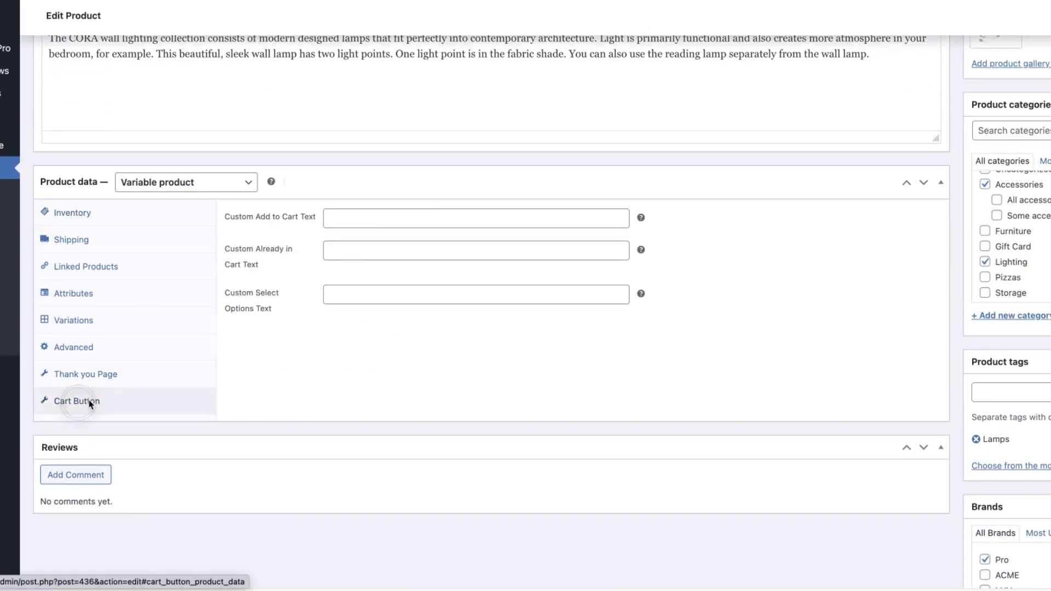
click(375, 219)
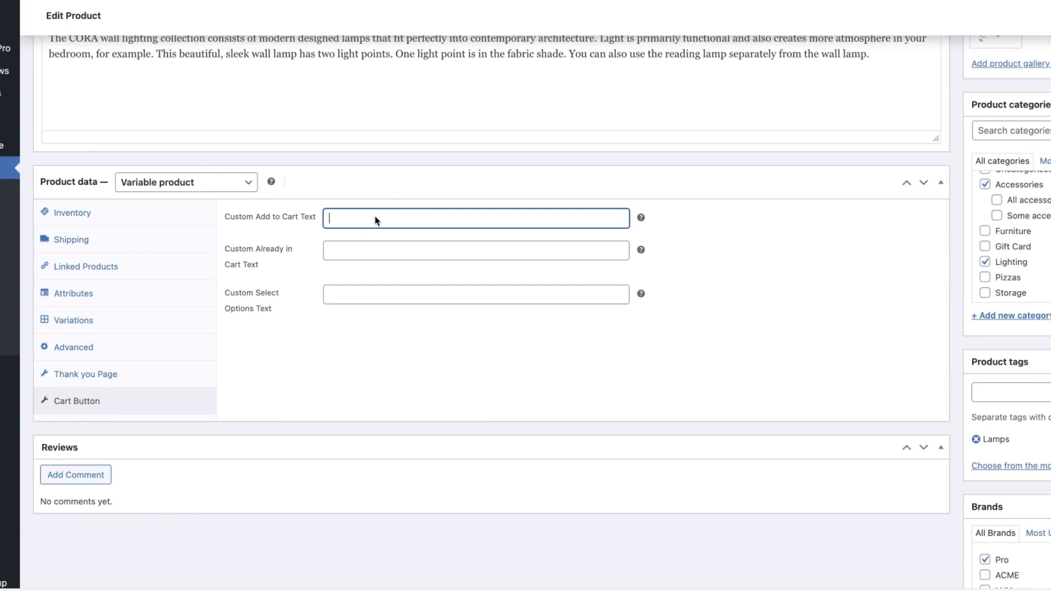
text(Buy me!!!)
click(356, 253)
mouse_move(643, 249)
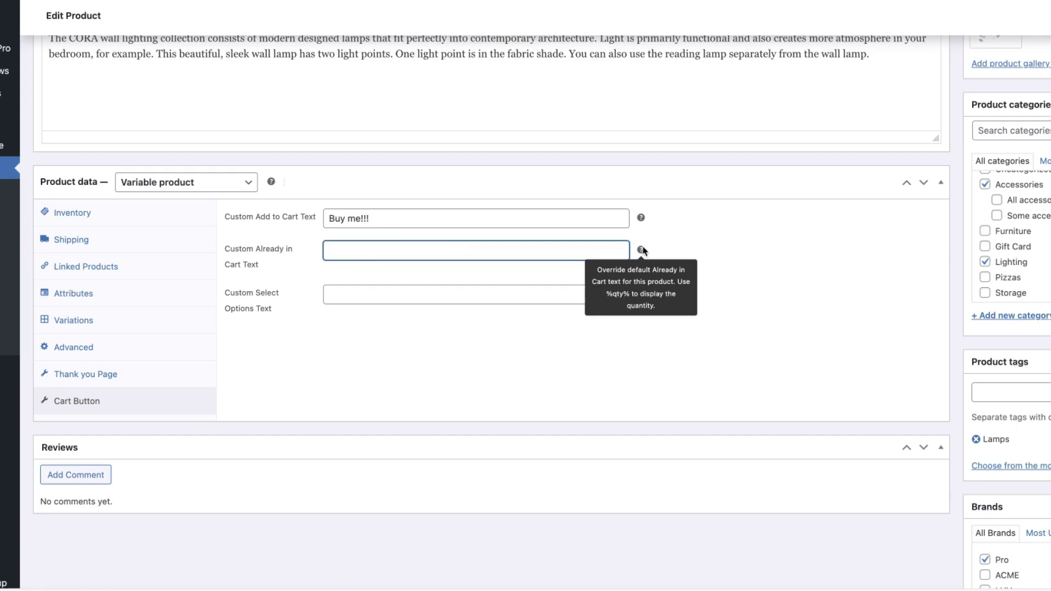
text(Already in cart!)
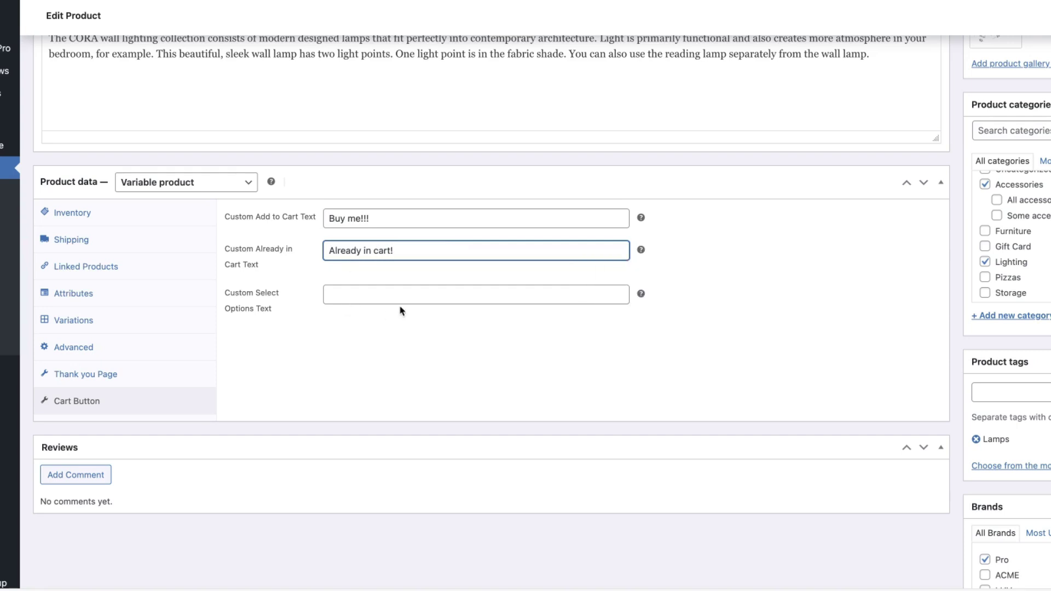
click(401, 295)
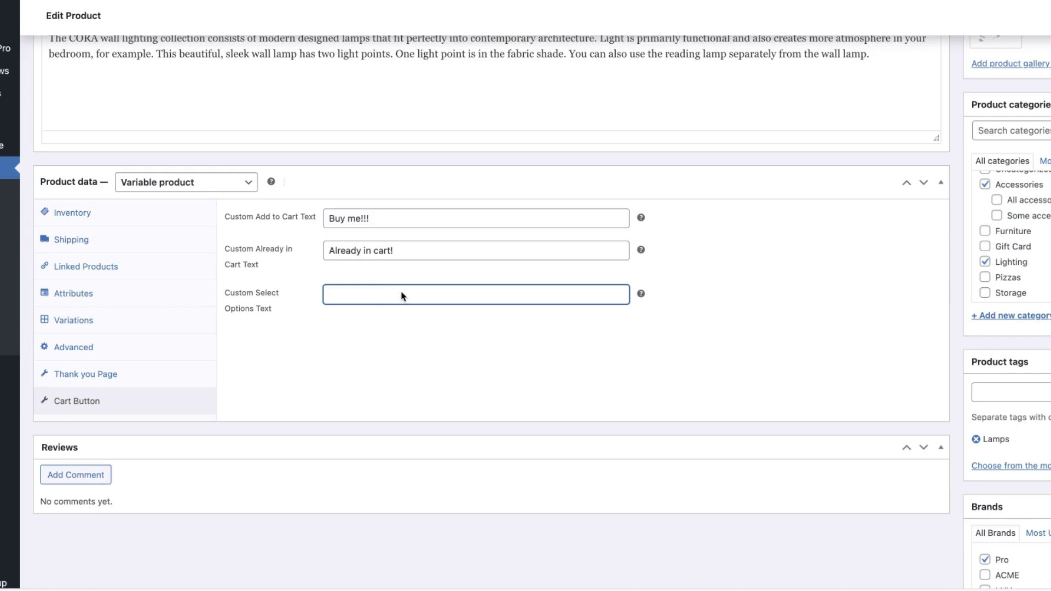
text(Select color)
scroll(711, 183, up, 10)
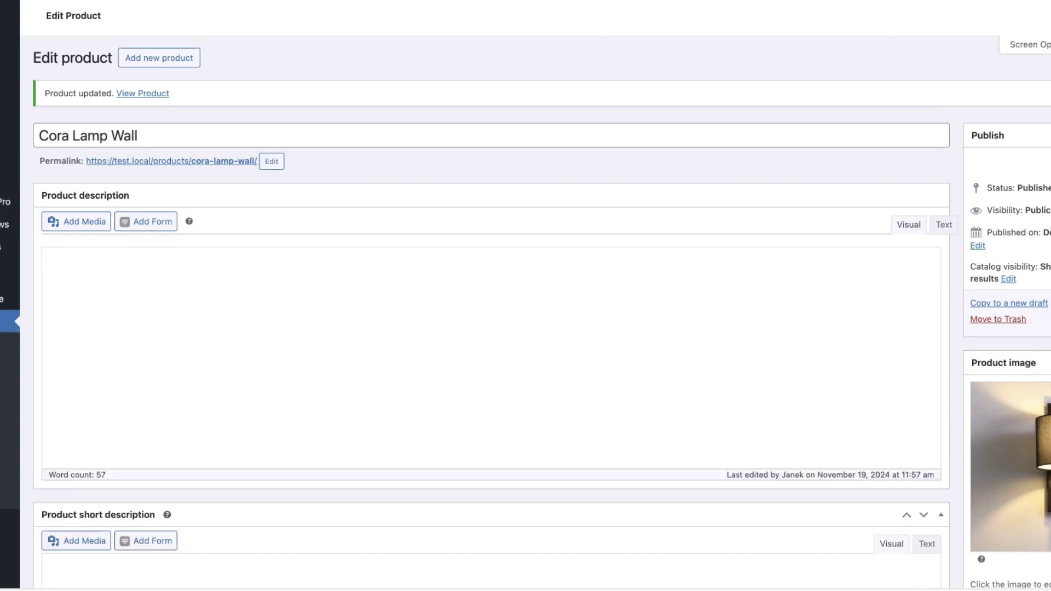
View the saved Cora Lamp Wall and check its 'Already in cart!' button.
click(143, 93)
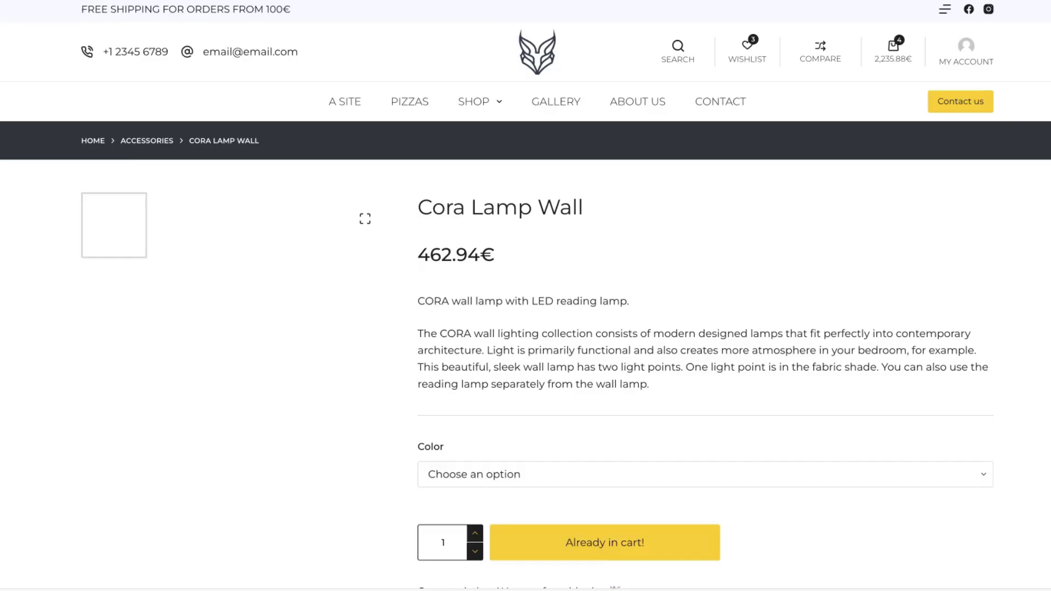
scroll(808, 252, down, 3)
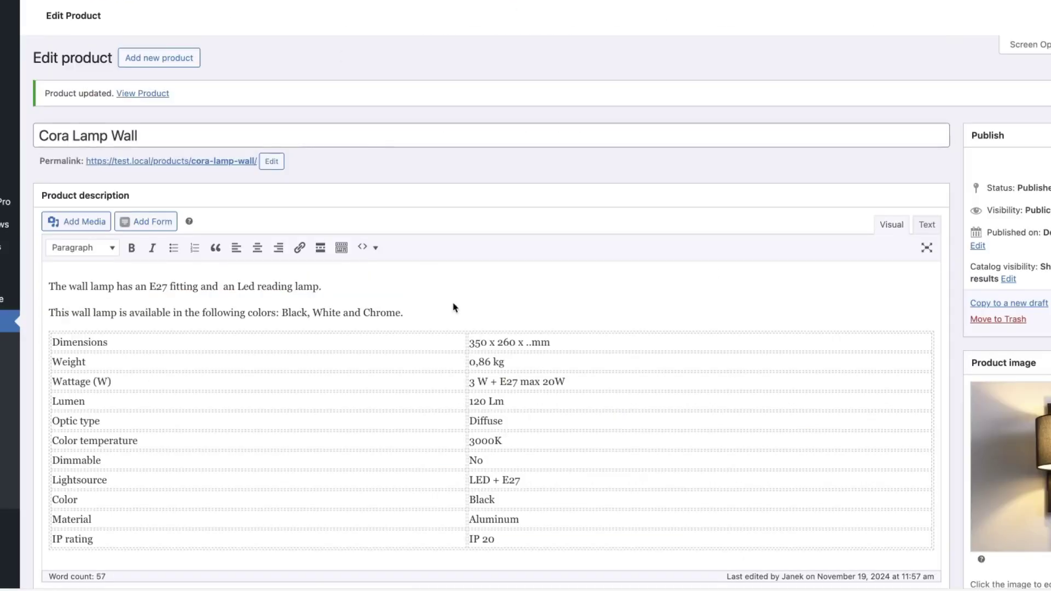
scroll(469, 288, down, 10)
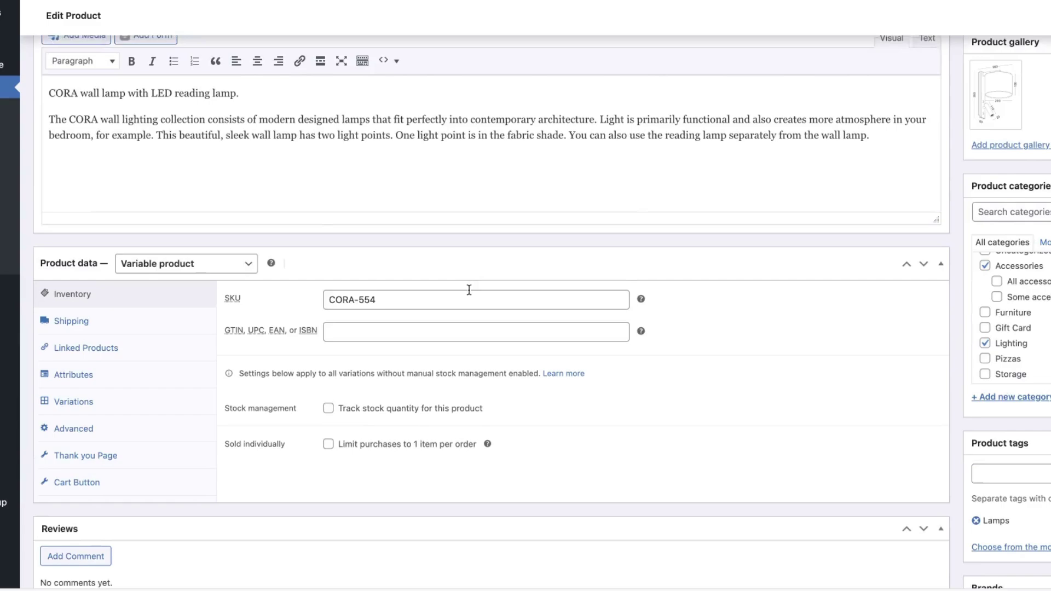
click(77, 275)
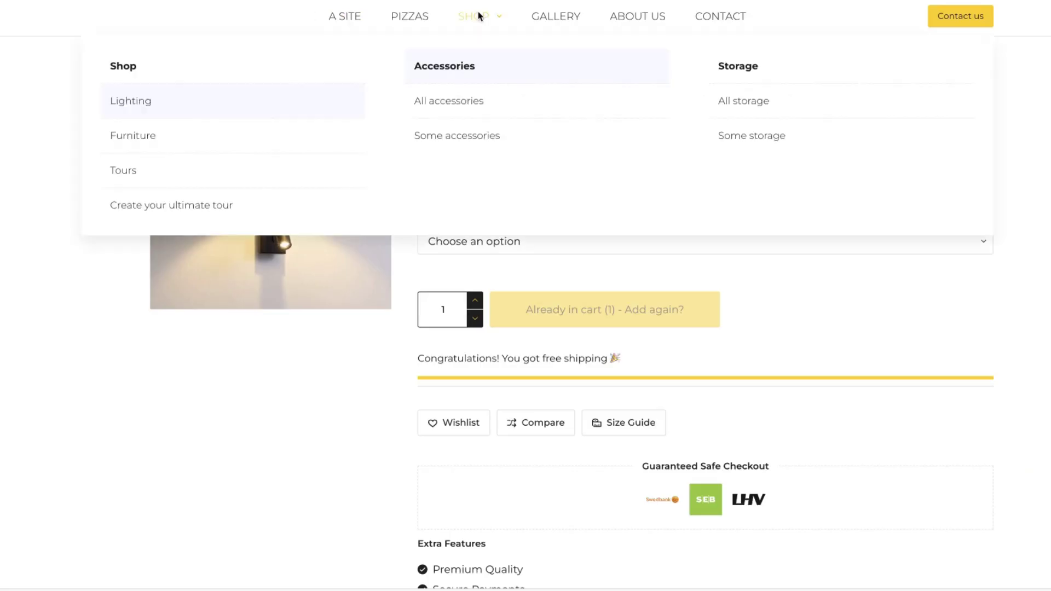
From the Shop page, open the Cora Lamp Wall and choose the White colour.
click(481, 15)
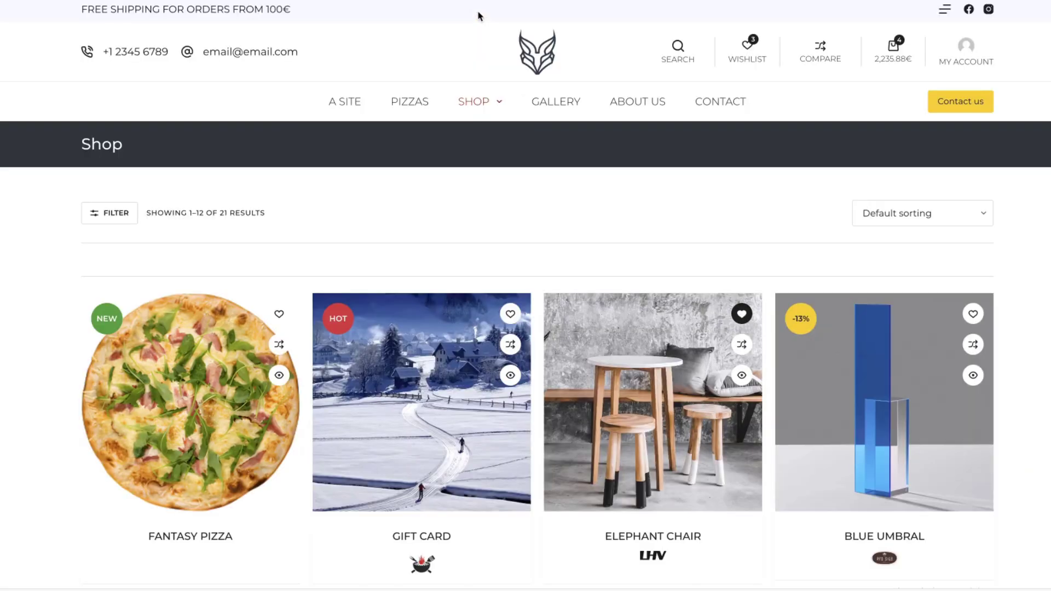
scroll(980, 241, down, 5)
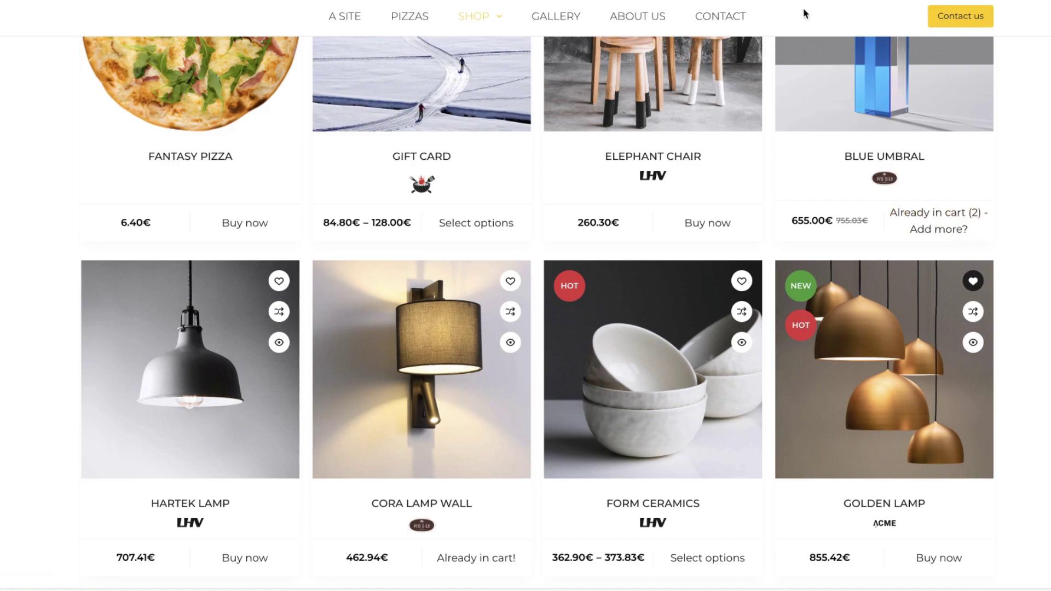
click(892, 99)
scroll(838, 234, down, 3)
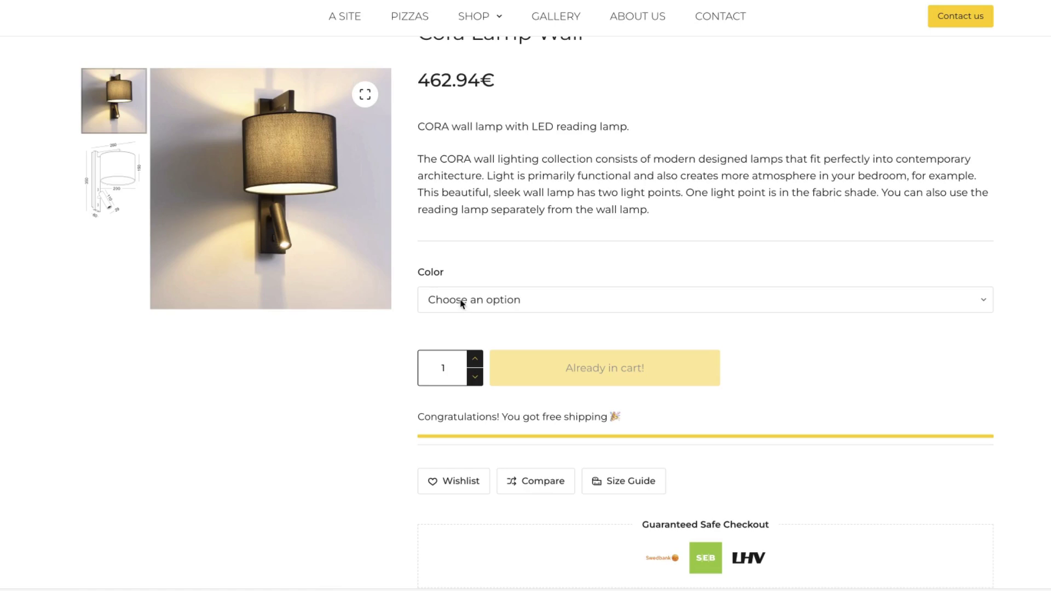
click(460, 300)
click(451, 339)
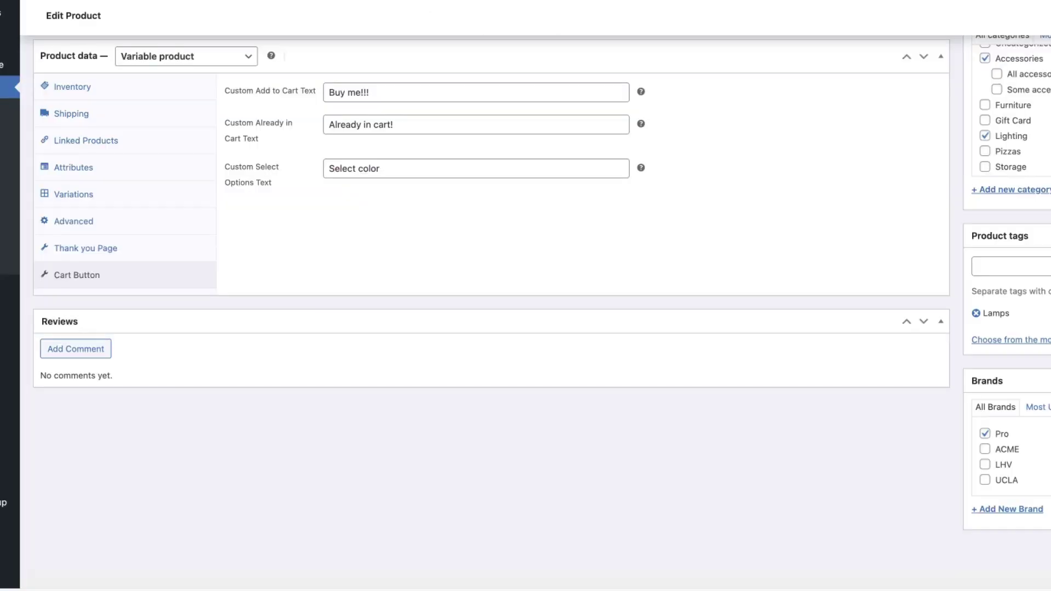
Start editing the Cora Lamp Wall's already-in-cart text and preview its White color variant.
click(430, 124)
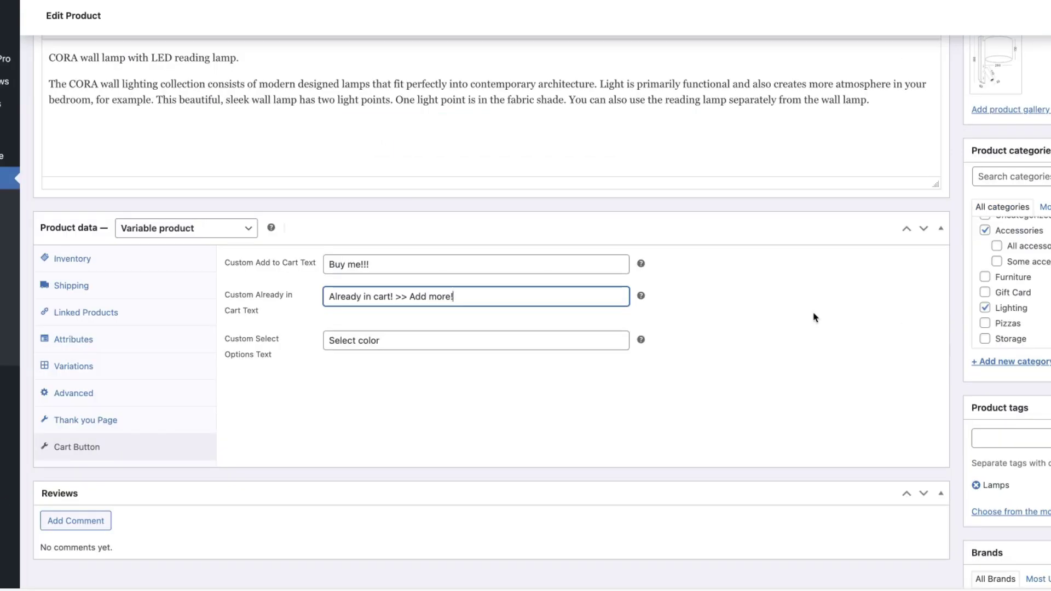
scroll(828, 326, up, 8)
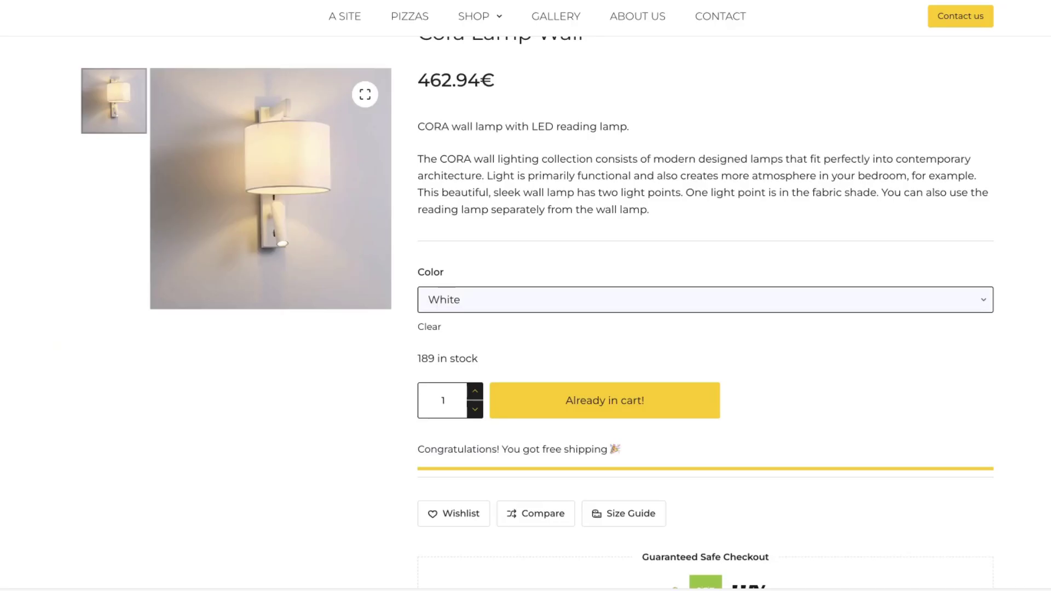
click(563, 301)
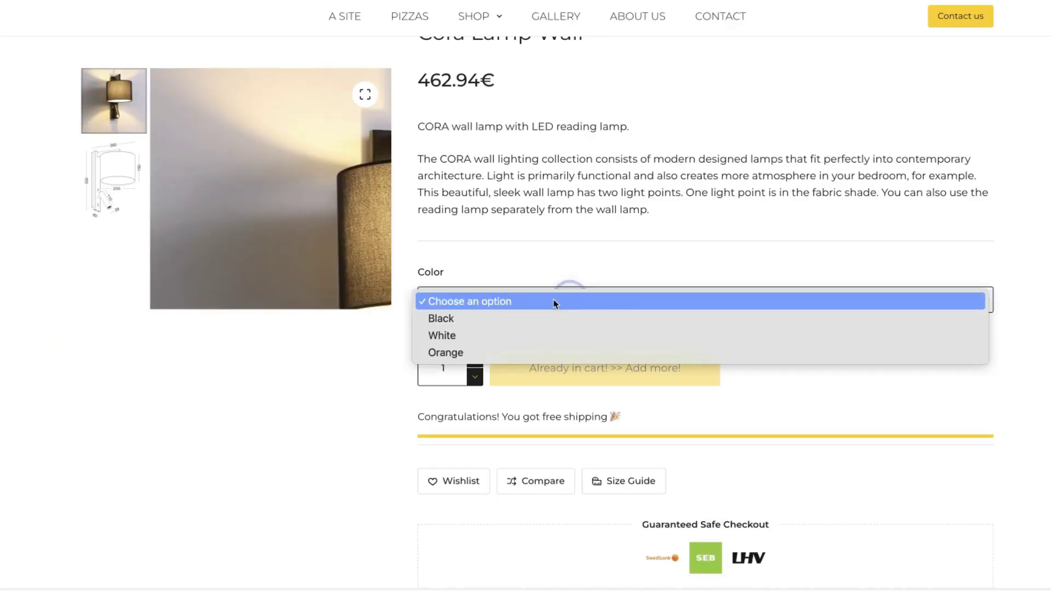
click(476, 335)
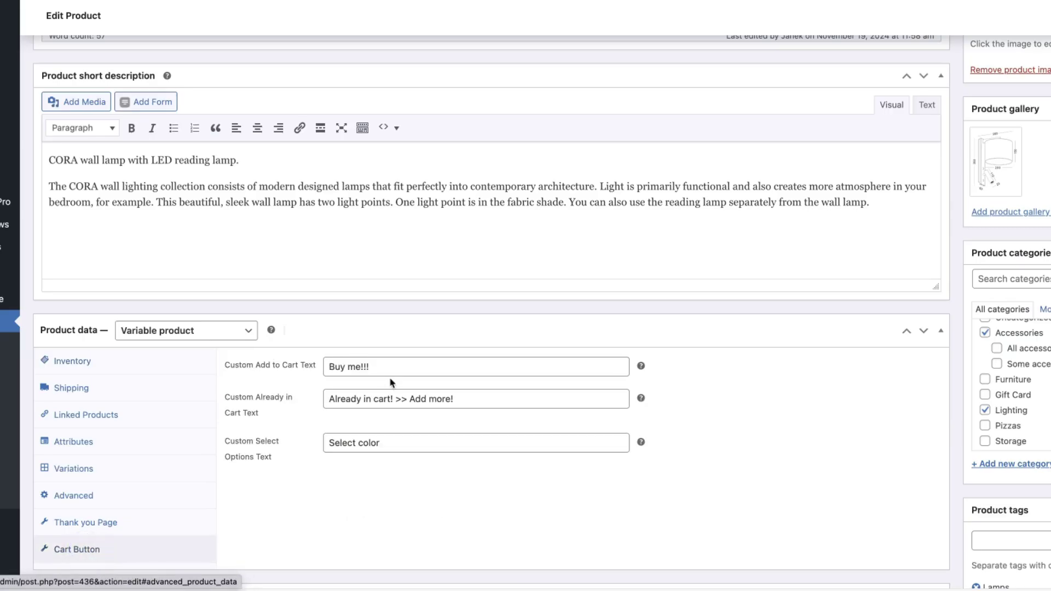
Empty the product's custom add-to-cart and already-in-cart text fields.
click(277, 364)
key(BackSpace)
triple_click(477, 401)
key(BackSpace)
click(781, 408)
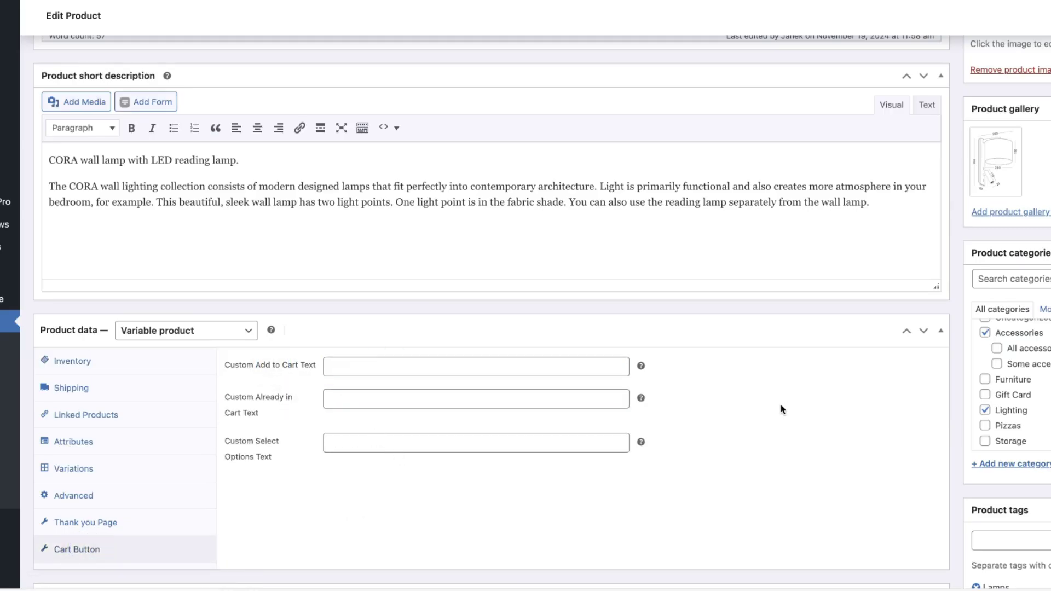
Add the lamp to the cart again and choose the Black color variant.
scroll(789, 411, up, 5)
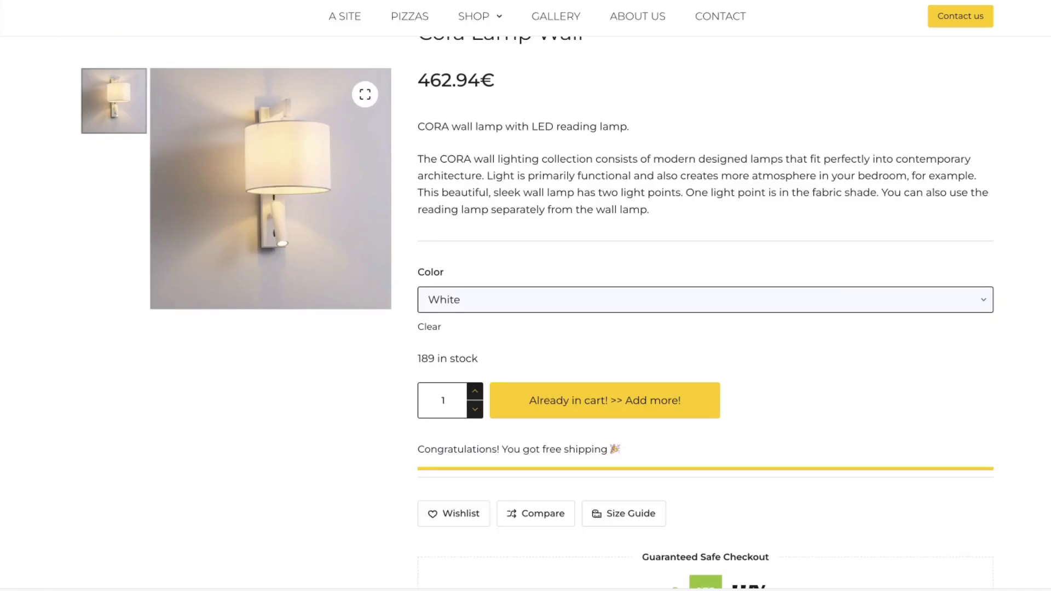
click(660, 399)
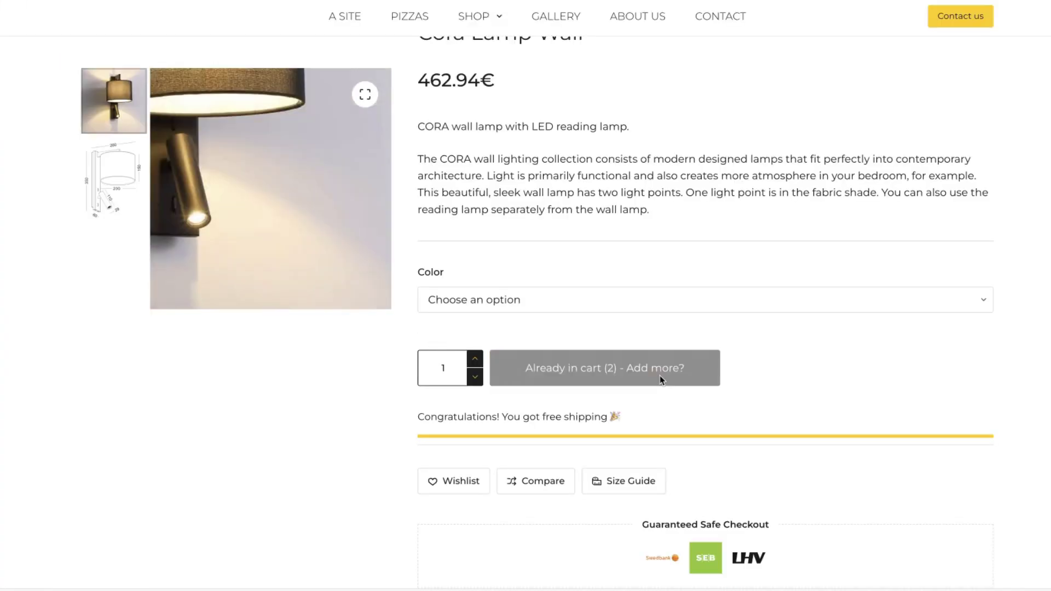
click(469, 301)
click(460, 308)
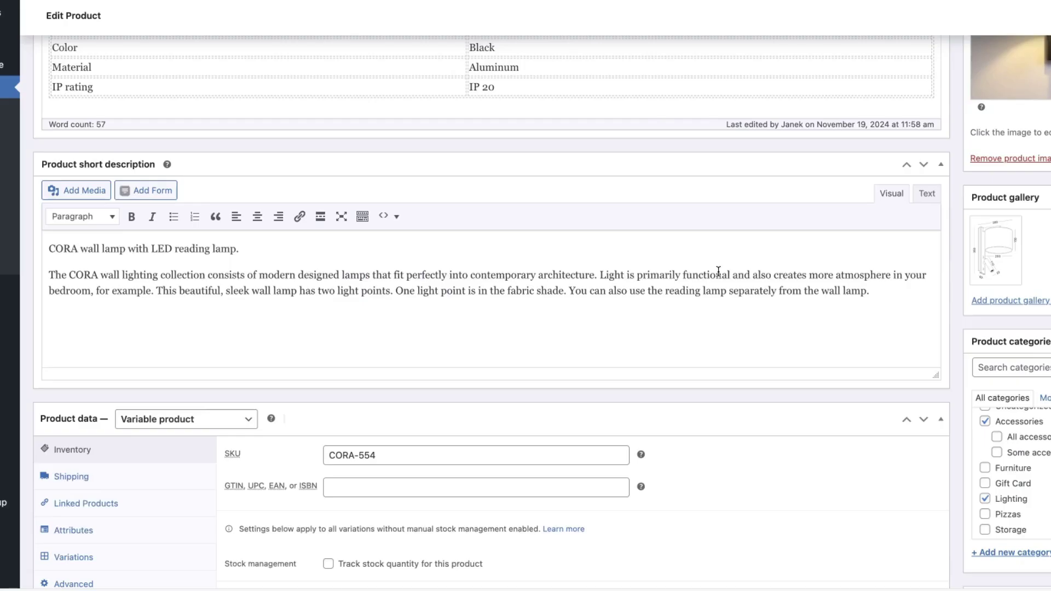
scroll(721, 274, down, 2)
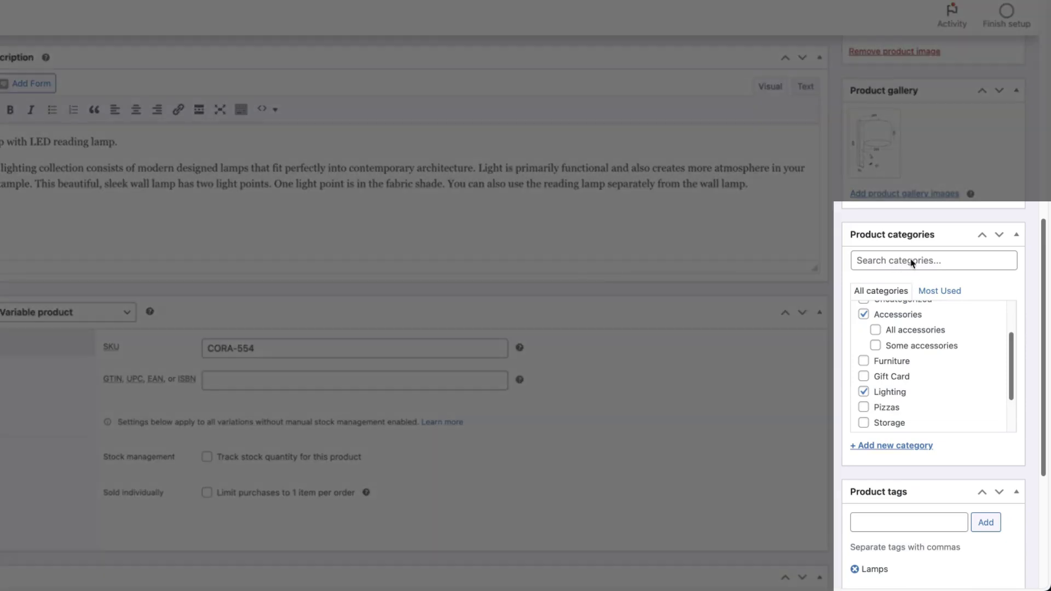
Enter 'l' in the Search categories box to narrow the list toward Lighting.
click(916, 262)
key(super+m)
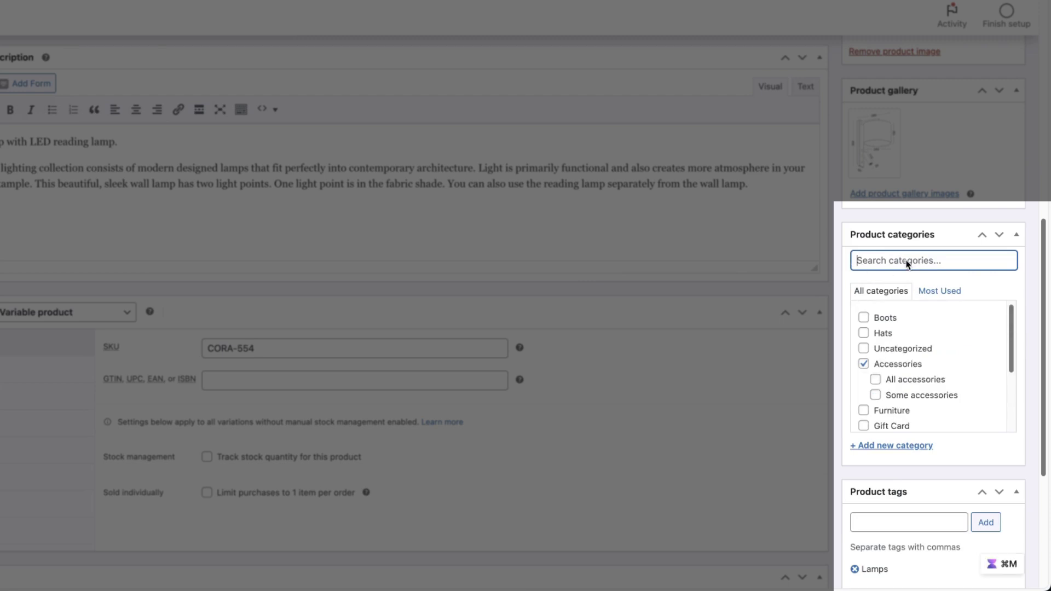
text(lig)
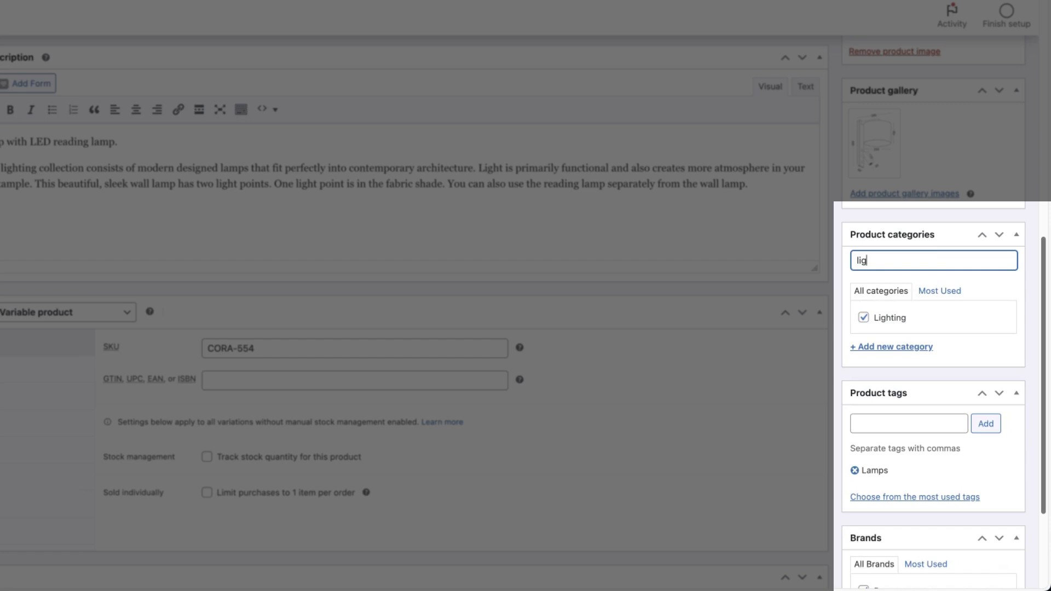